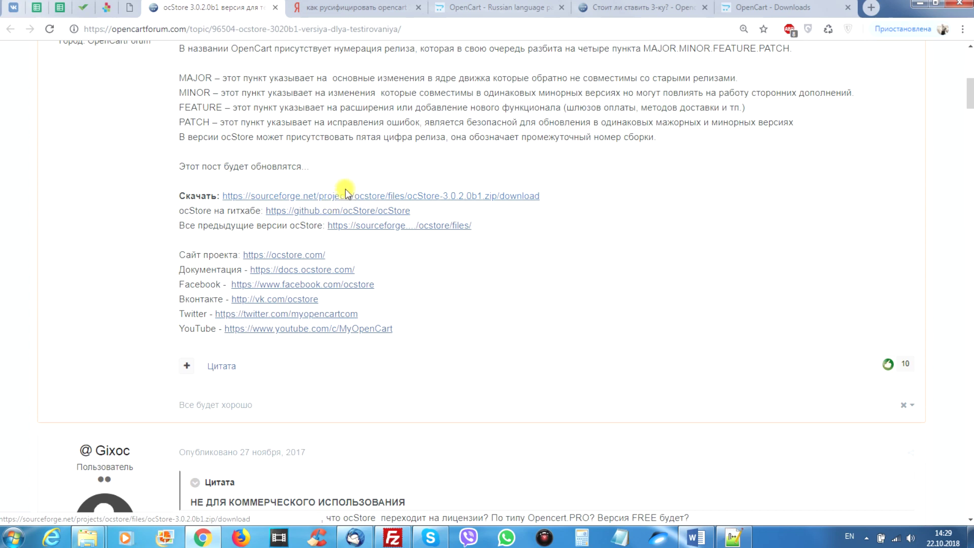
Scroll back to the top of the 'ocStore 3.0.2.0b1 версия для тестирования' announcement post.
scroll(557, 200, "up", 8)
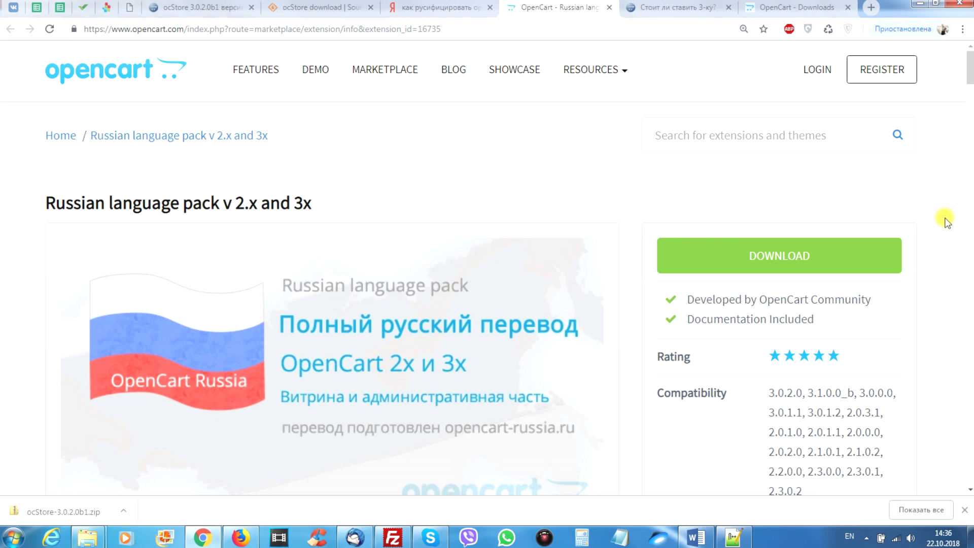
scroll(948, 227, "down", 2)
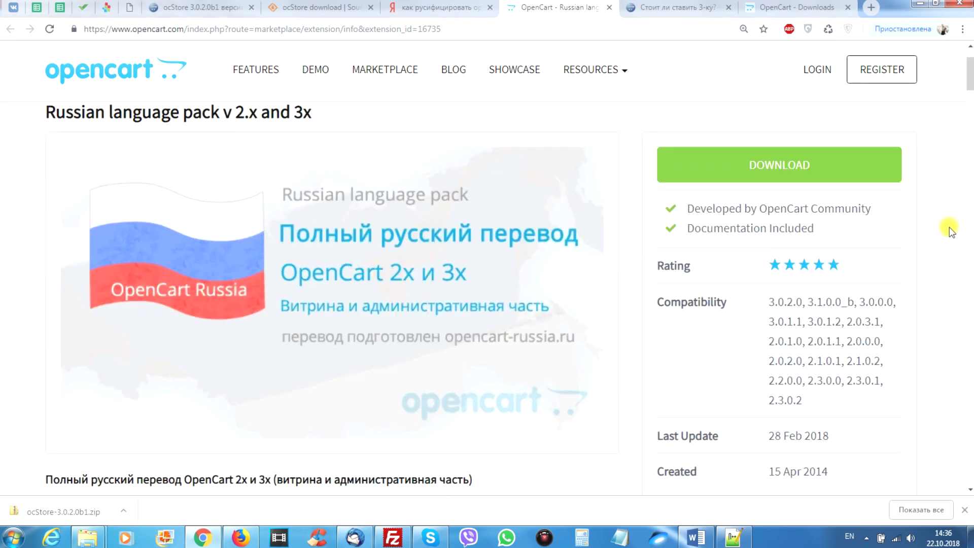
scroll(948, 226, "down", 1)
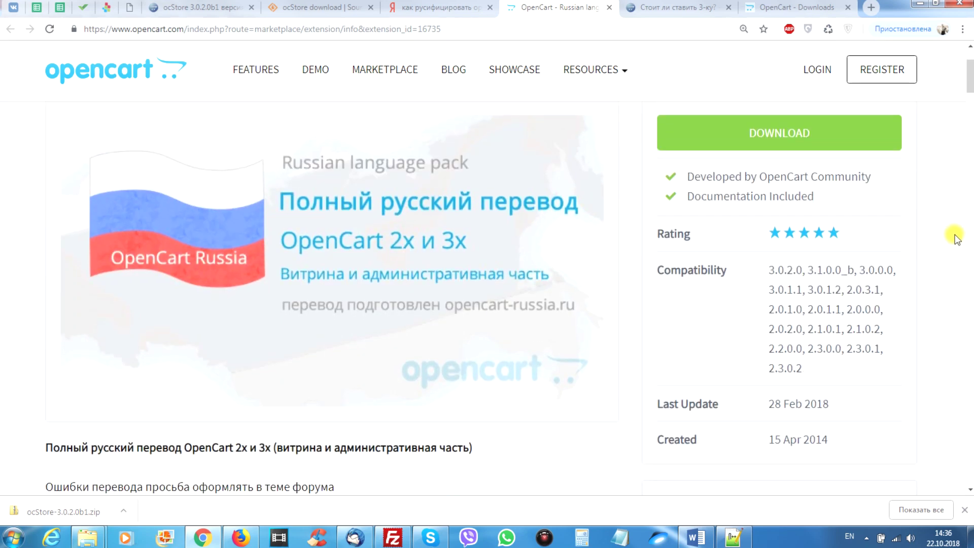
double_click(769, 270)
left_click(935, 231)
scroll(951, 269, "down", 5)
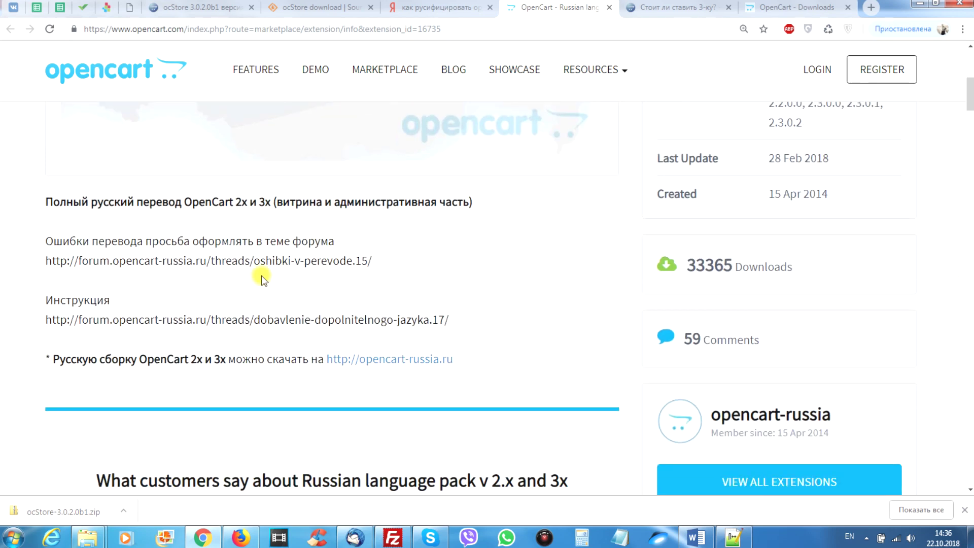
left_click_drag(41, 198, 561, 201)
left_click(433, 242)
left_click_drag(449, 319, 43, 307)
left_click_drag(121, 302, 239, 287)
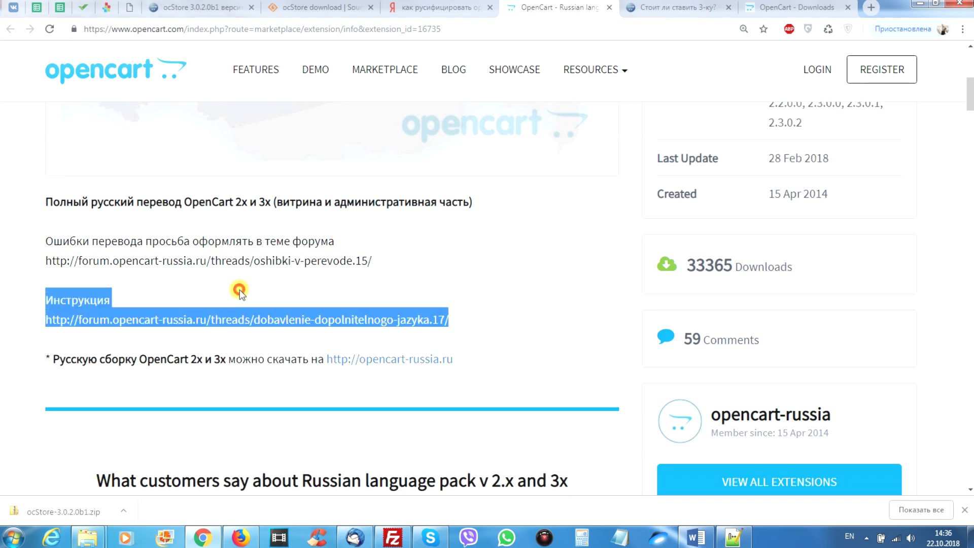
left_click(248, 288)
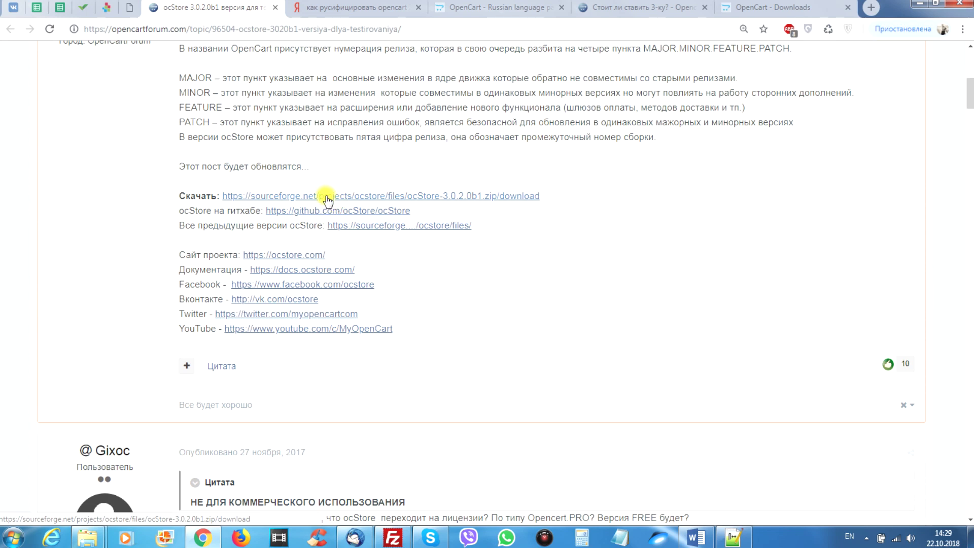
Download ocStore-3.0.2.0b1.zip from the SourceForge link in the 'Скачать' line.
left_click(334, 196)
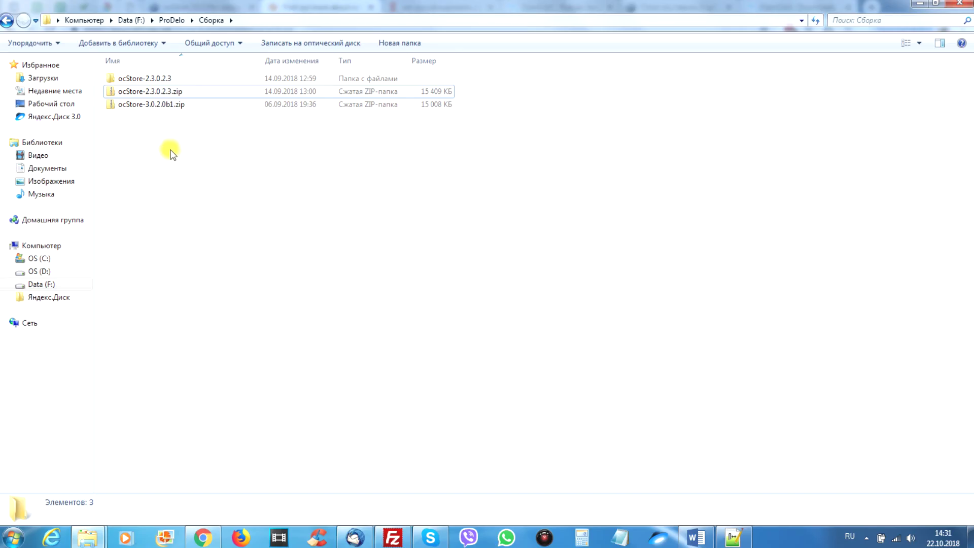
Extract ocStore-3.0.2.0b1.zip with 7-Zip into an ocStore-3.0.2.0b1 folder and open it.
left_click(164, 105)
right_click(164, 105)
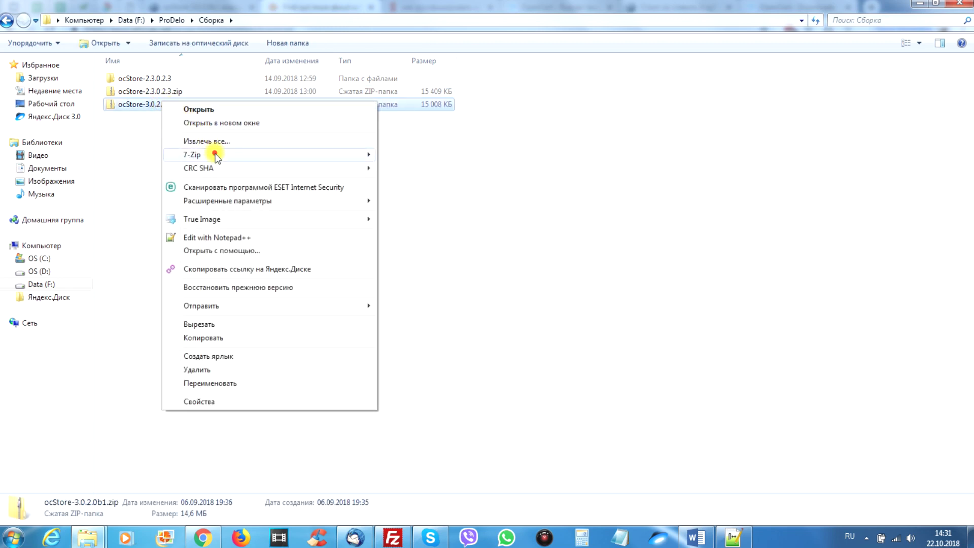
mouse_move(213, 154)
left_click(470, 208)
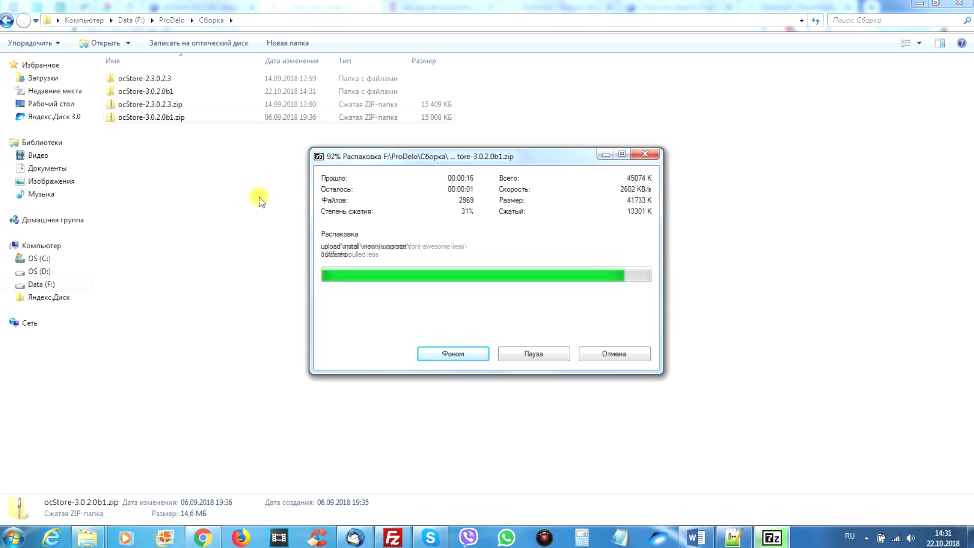
double_click(145, 91)
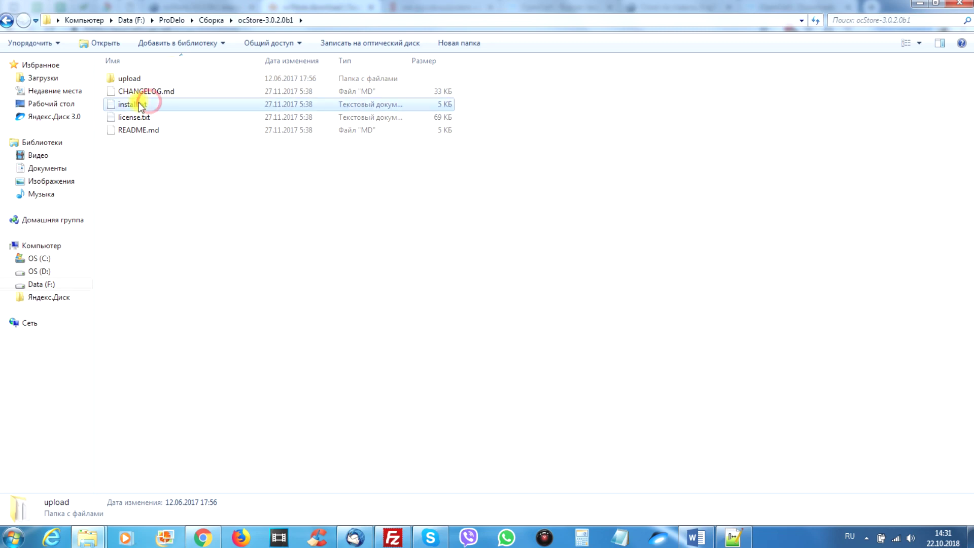
right_click(138, 102)
Open install.txt in Notepad++ and highlight the Linux step about uploading the files.
left_click(178, 178)
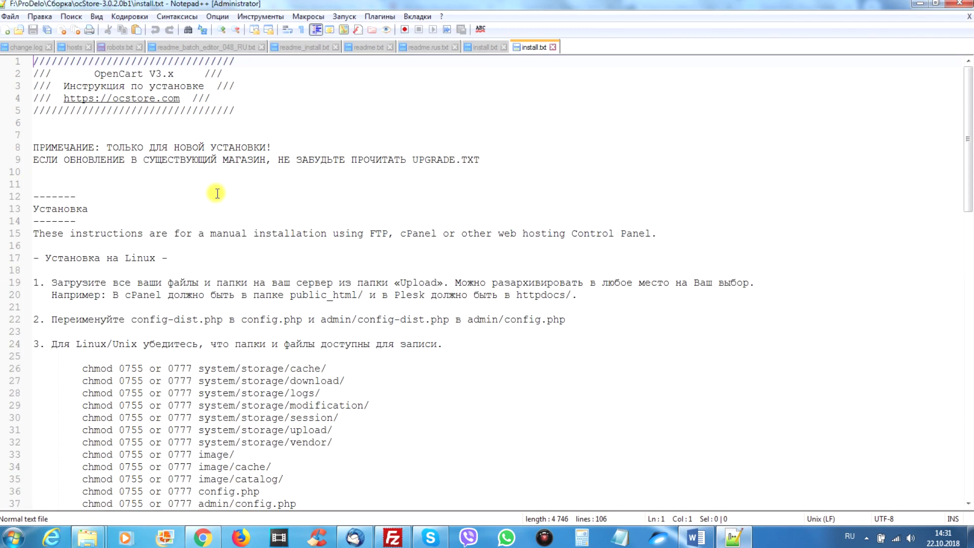
scroll(210, 209, "down", 2)
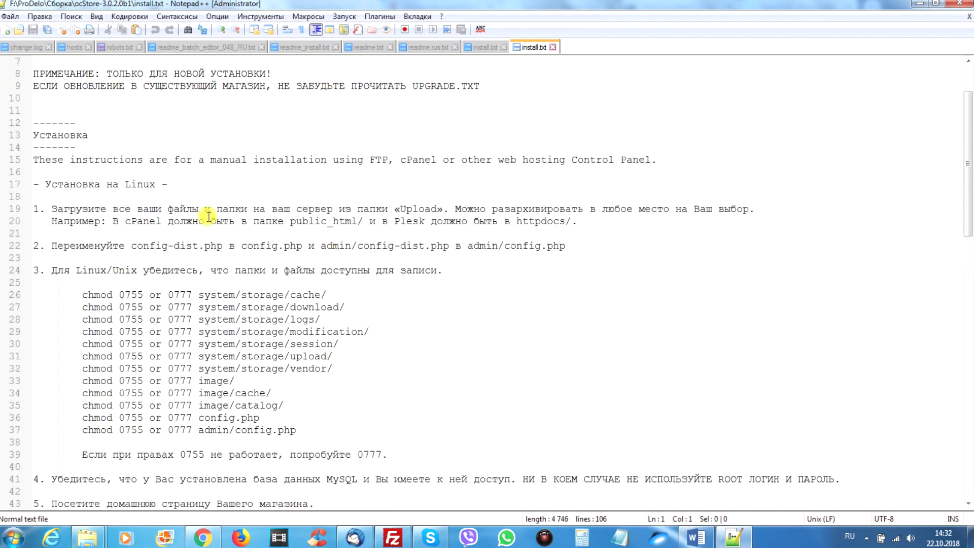
left_click_drag(104, 132, 32, 134)
left_click(81, 207)
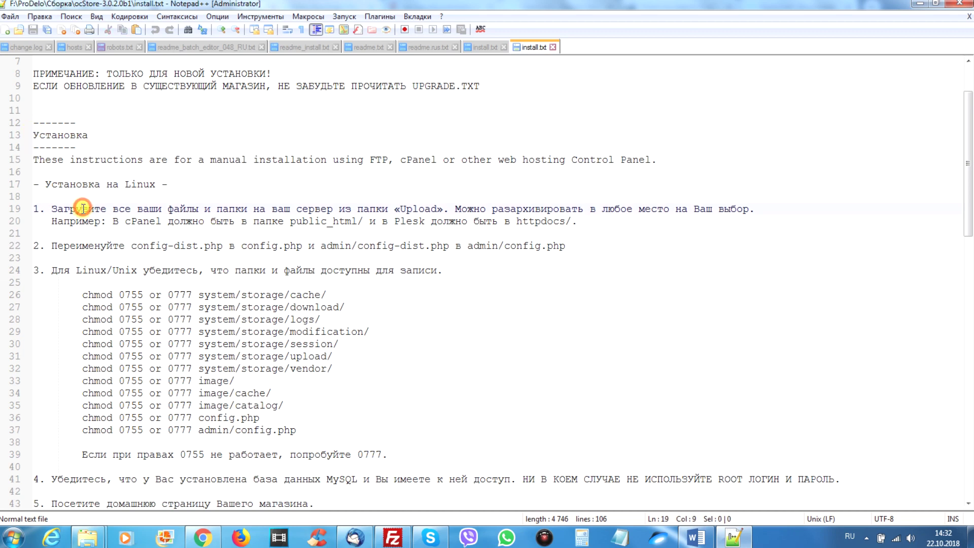
left_click_drag(35, 208, 322, 436)
scroll(196, 359, "down", 5)
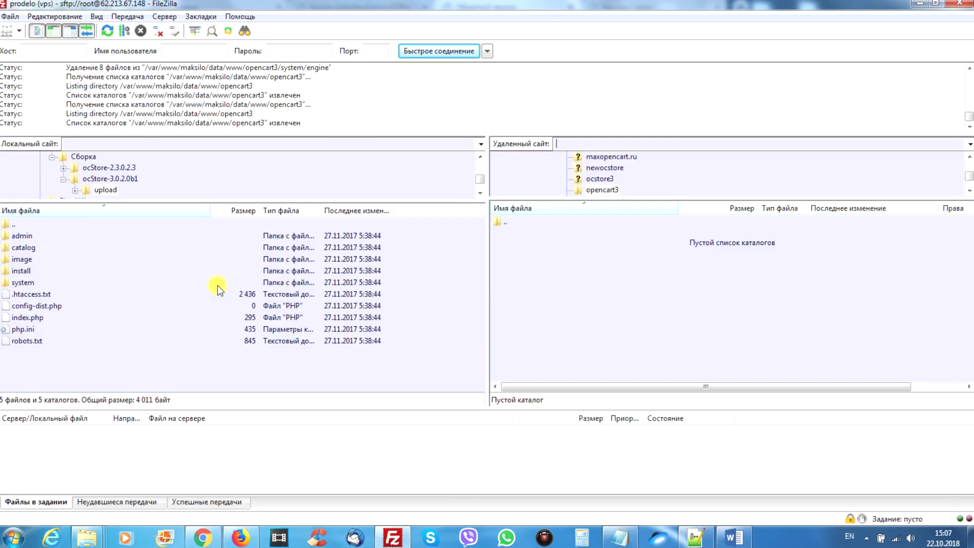
Upload all contents of the local upload folder into the server's opencart3 directory.
left_click(64, 270)
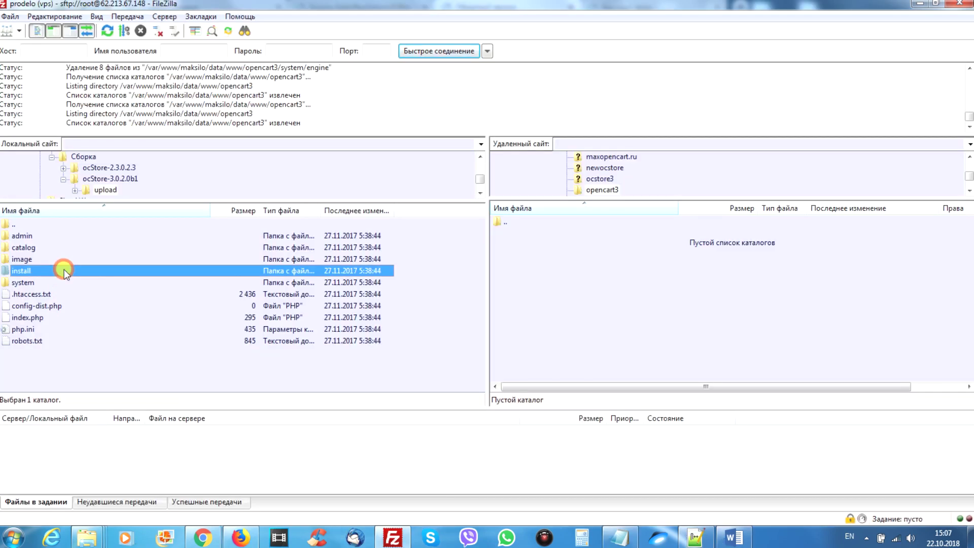
double_click(38, 224)
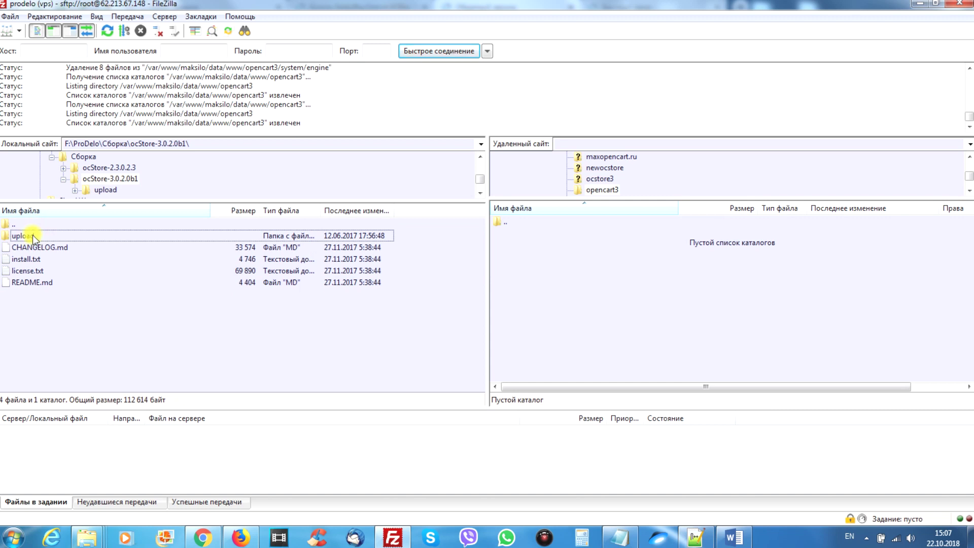
double_click(23, 235)
left_click(43, 257)
key("ctrl+a")
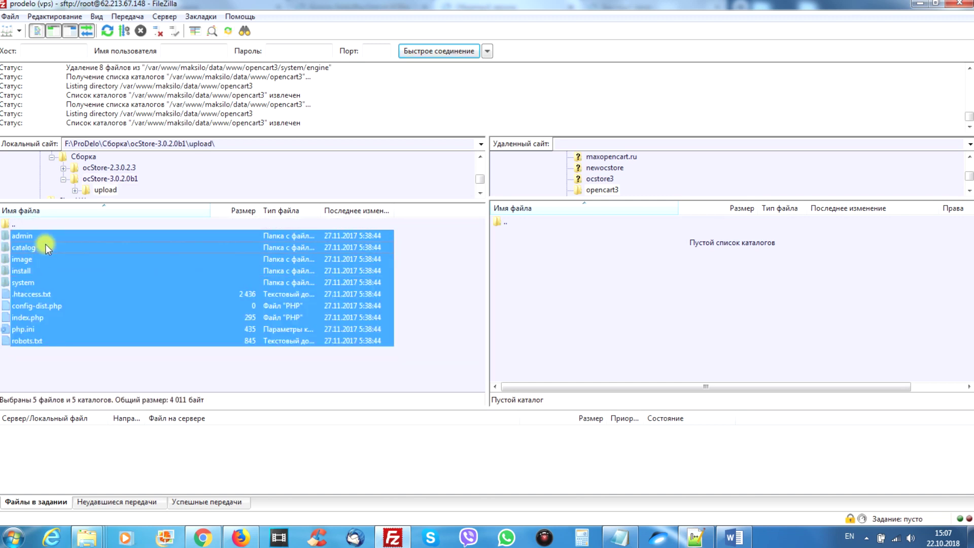
right_click(46, 245)
left_click(85, 251)
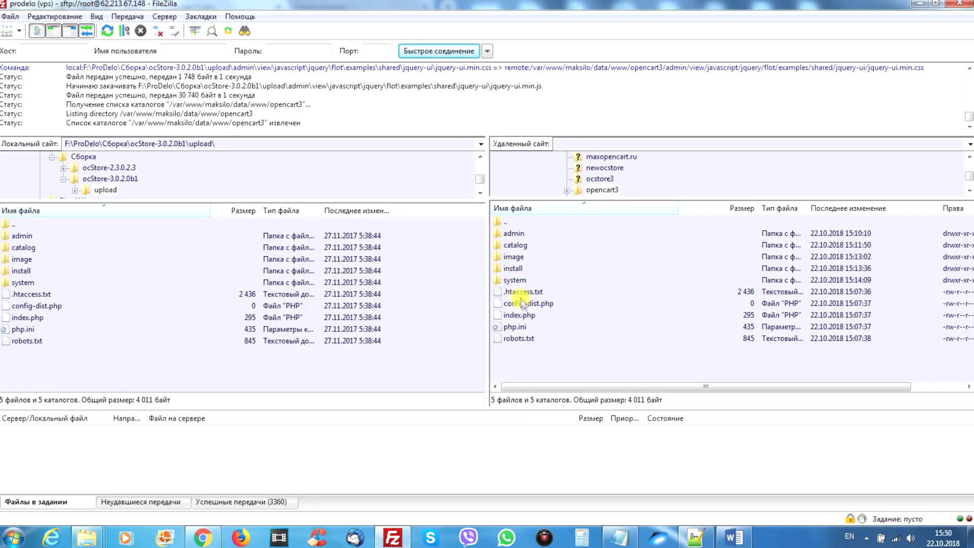
Rename config-dist.php to config.php in the server's opencart3 root.
right_click(522, 301)
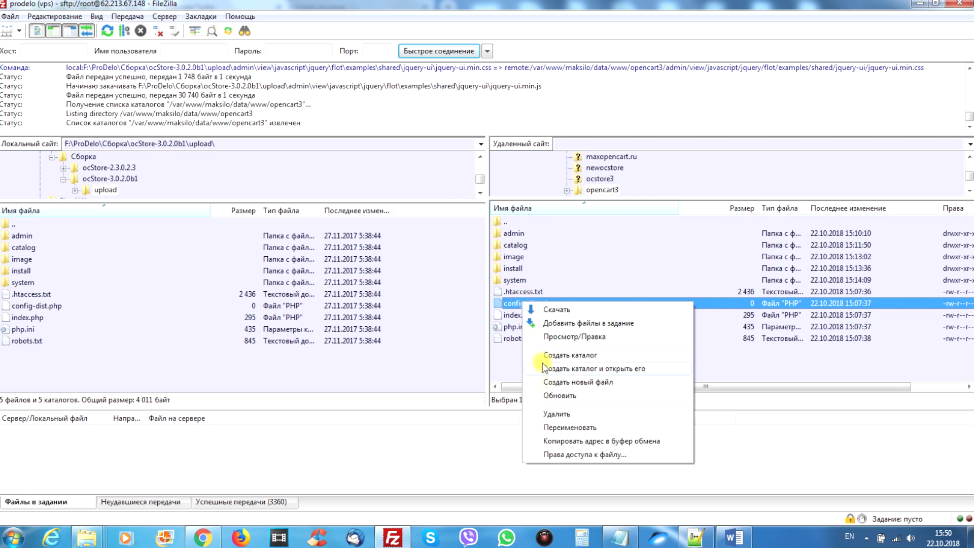
left_click(558, 427)
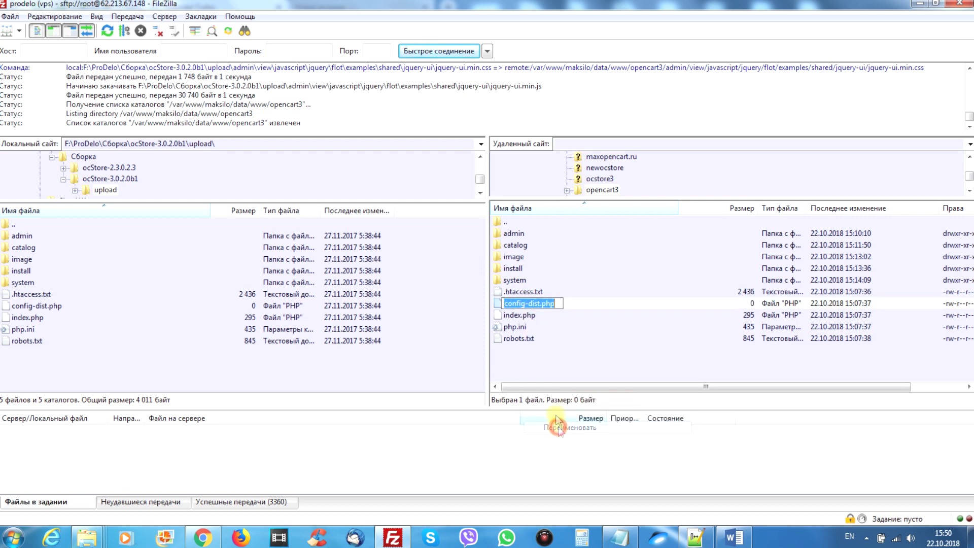
left_click(537, 304)
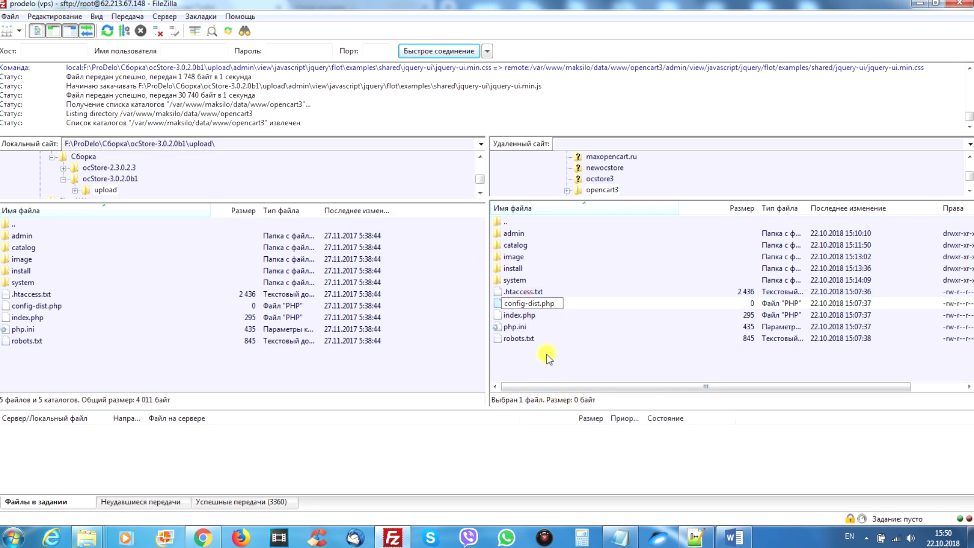
key("BackSpace")
key("BackSpace")
key("BackSpace")
key("BackSpace")
key("BackSpace")
key("Return")
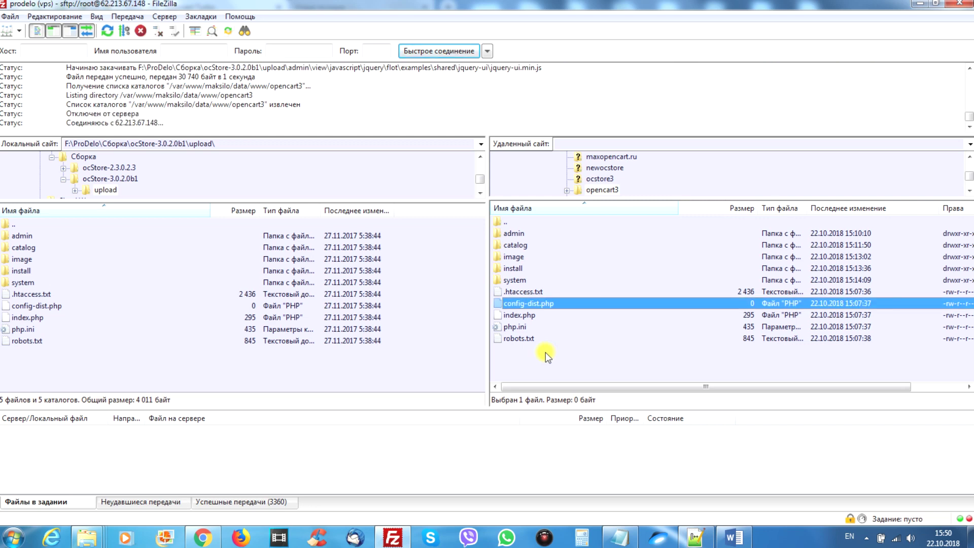
left_click(525, 304)
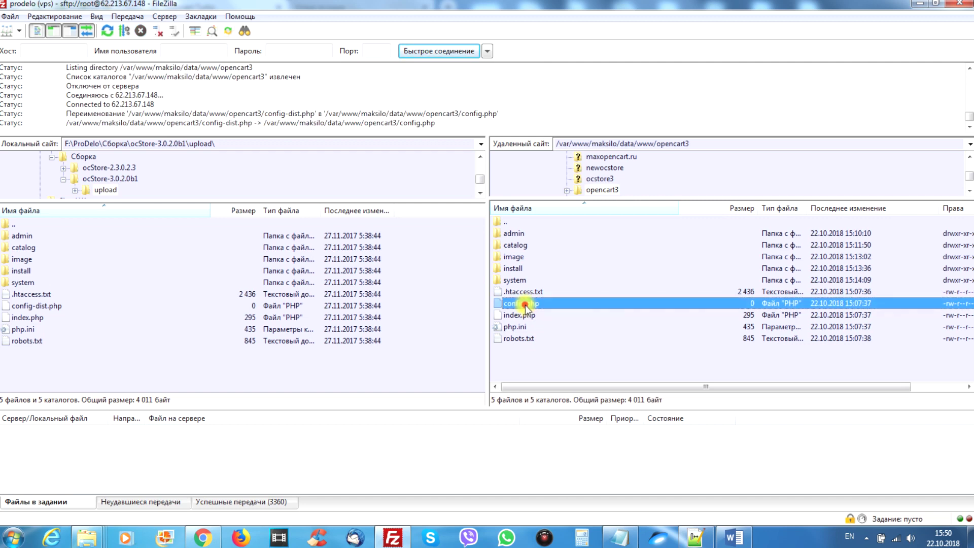
In the server's admin folder, rename config-dist.php to config.php.
double_click(513, 233)
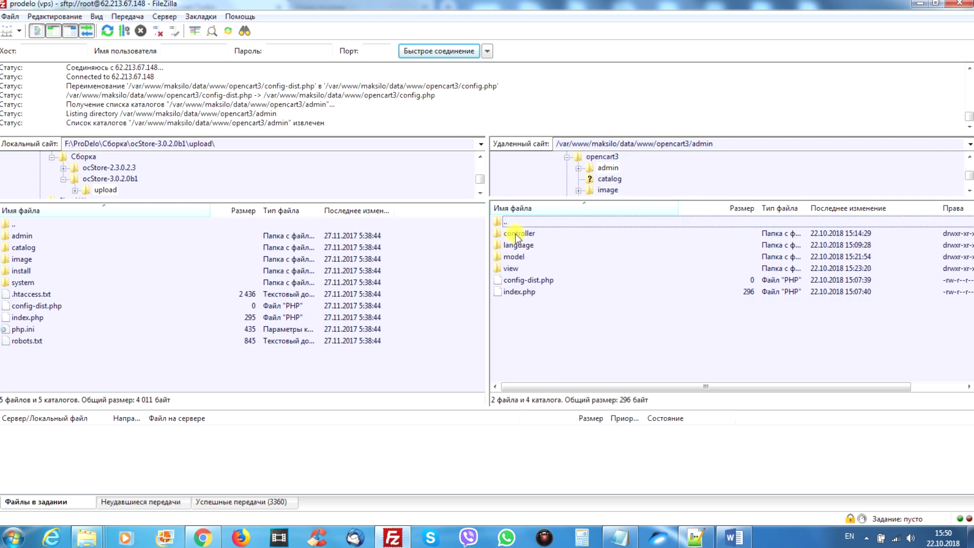
right_click(530, 280)
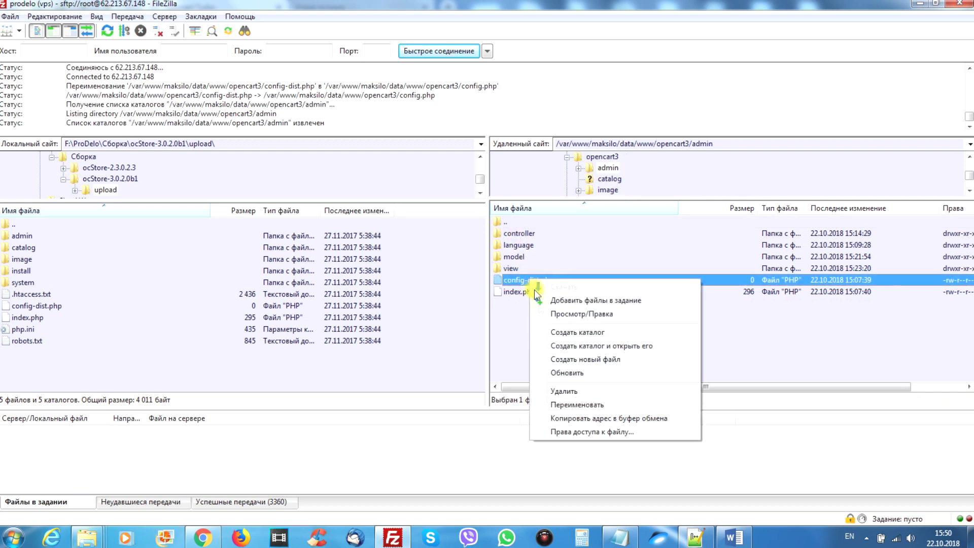
left_click(562, 405)
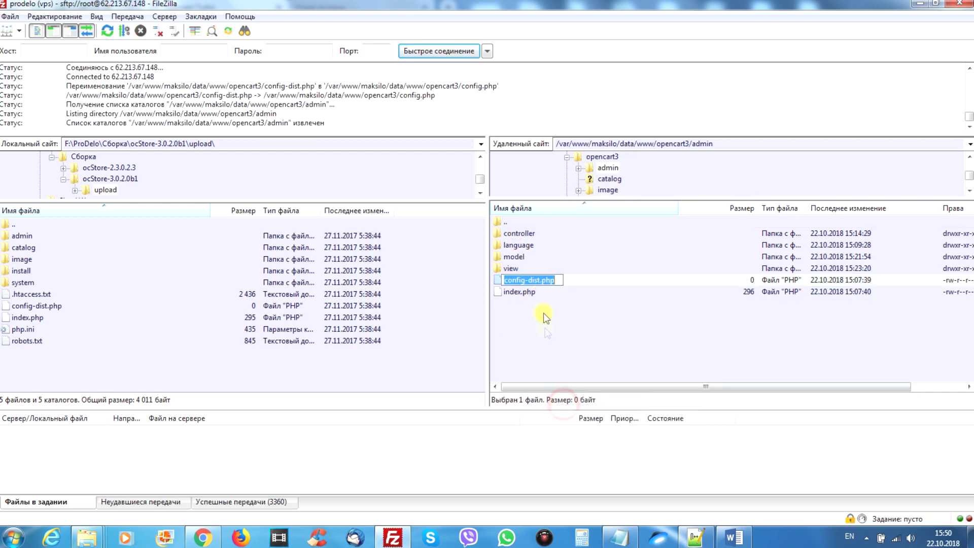
left_click(533, 280)
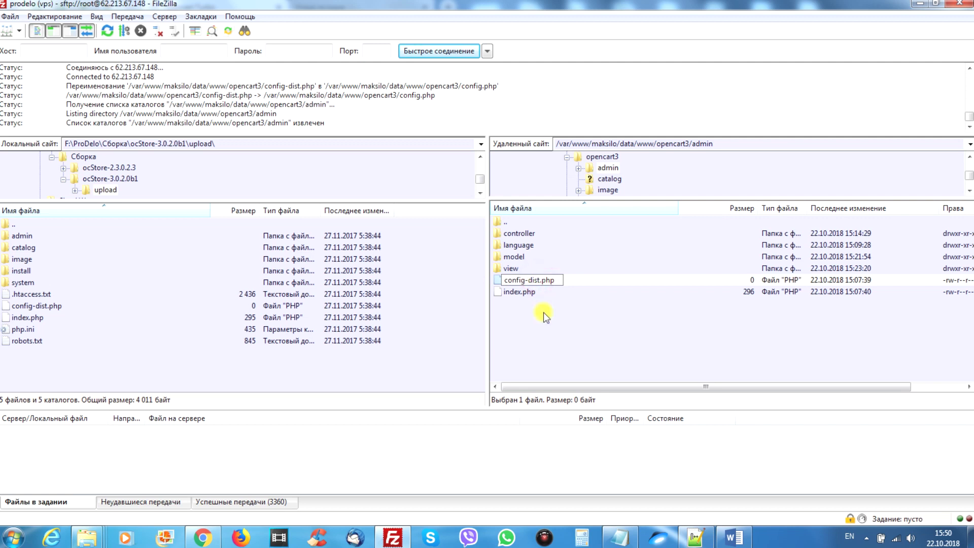
key("BackSpace")
key("BackSpace")
key("BackSpace")
key("BackSpace")
key("BackSpace")
key("Return")
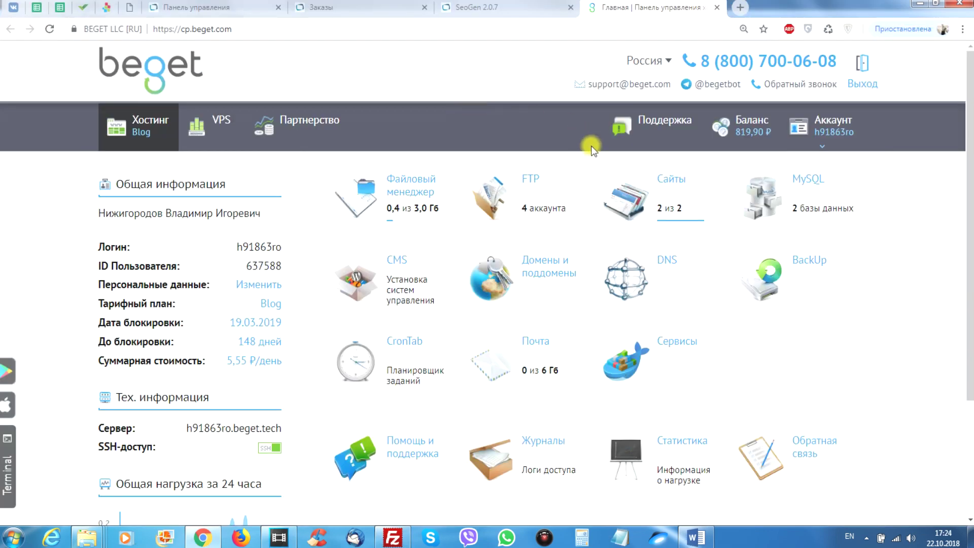
On the MySQL page, name the new database with the account prefix followed by 'opencar'.
left_click(776, 192)
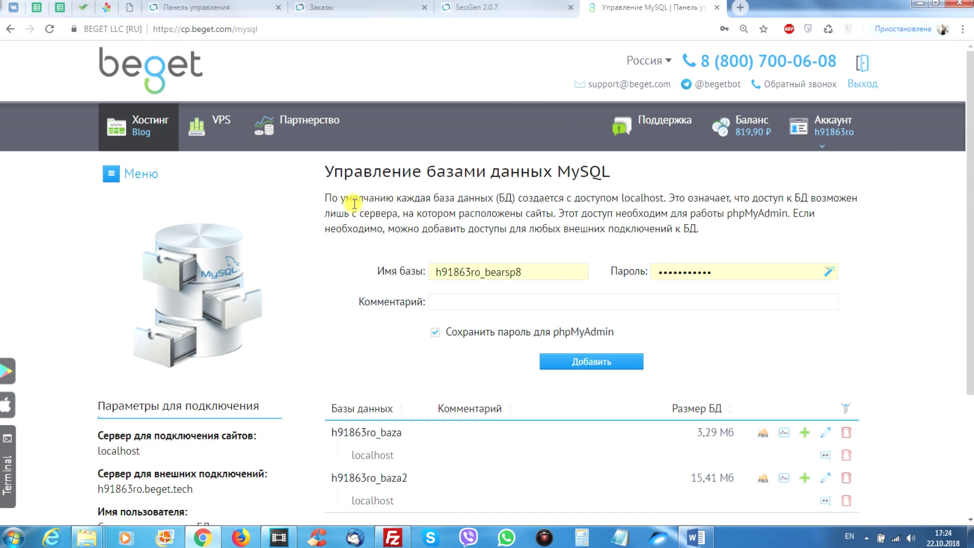
scroll(354, 203, "down", 3)
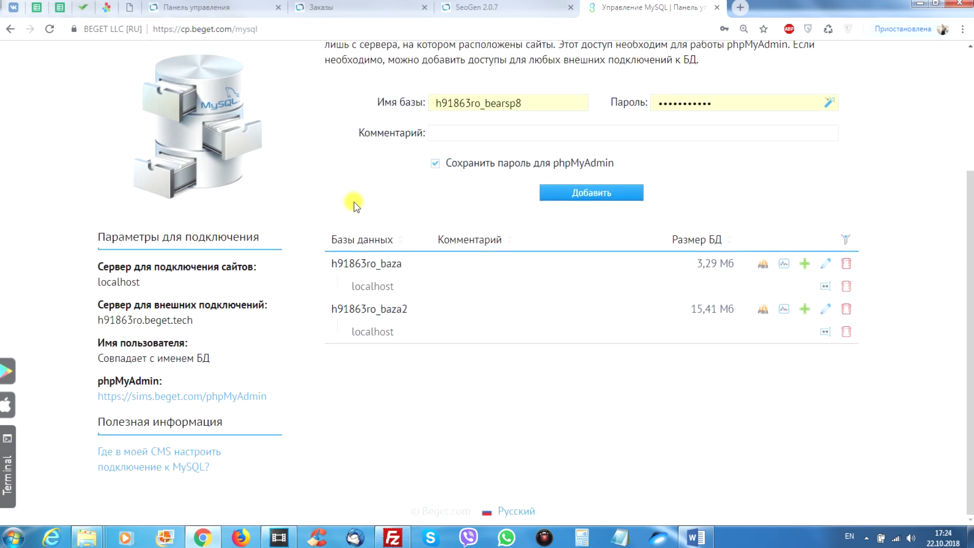
double_click(541, 104)
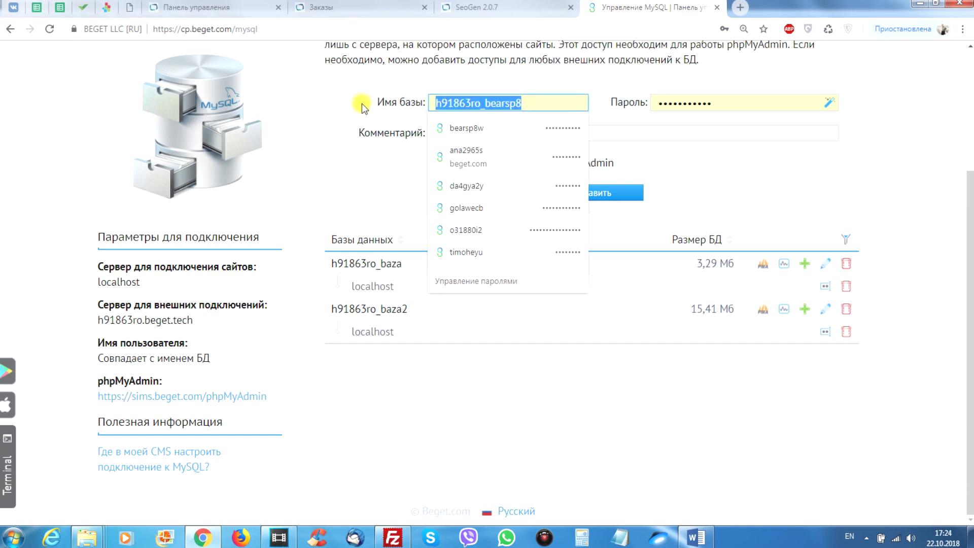
key("BackSpace")
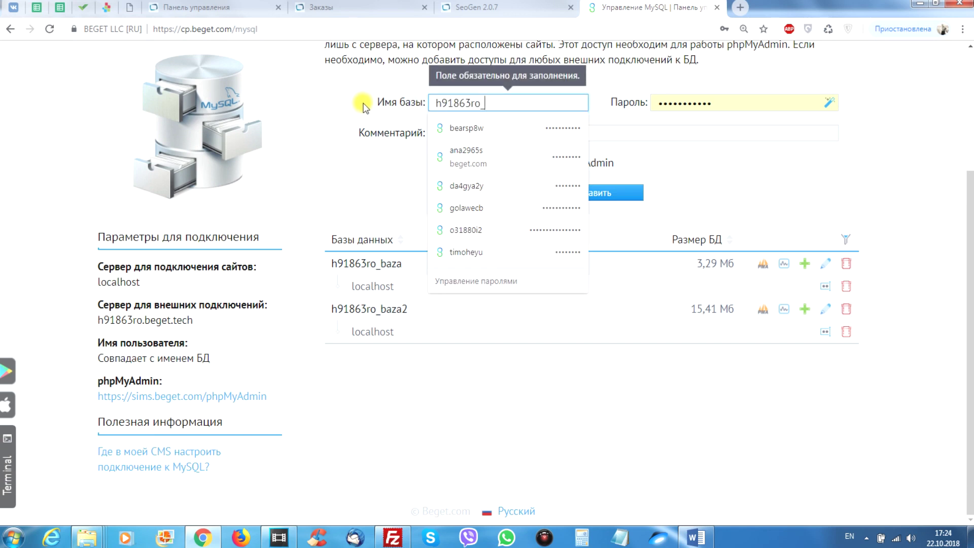
type("opencar")
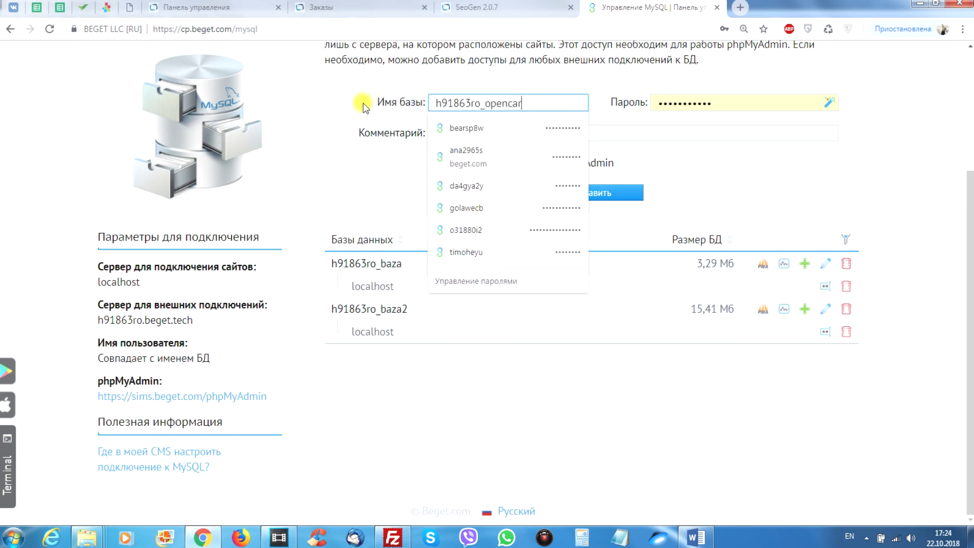
left_click(350, 136)
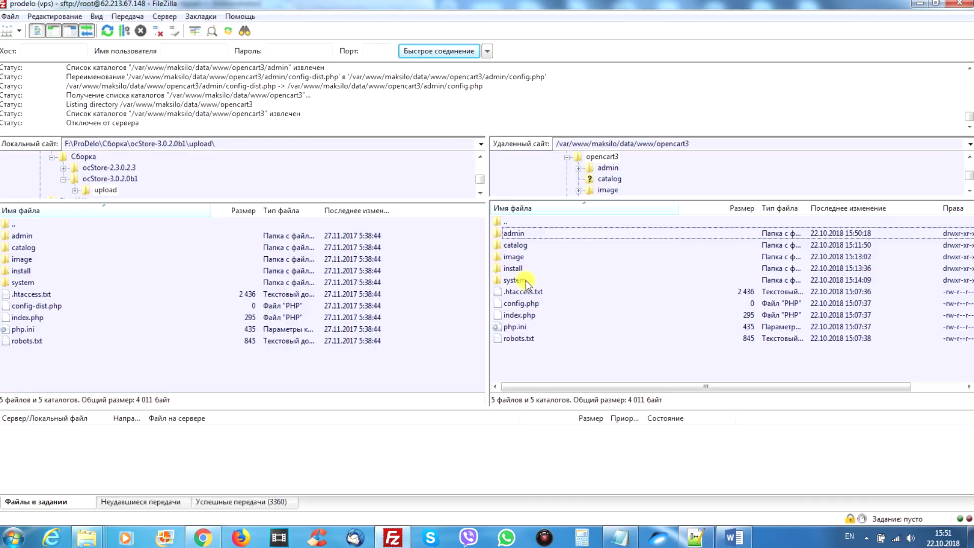
left_click(525, 280)
Set permissions on the server's system/storage/cache folder to 777.
double_click(526, 280)
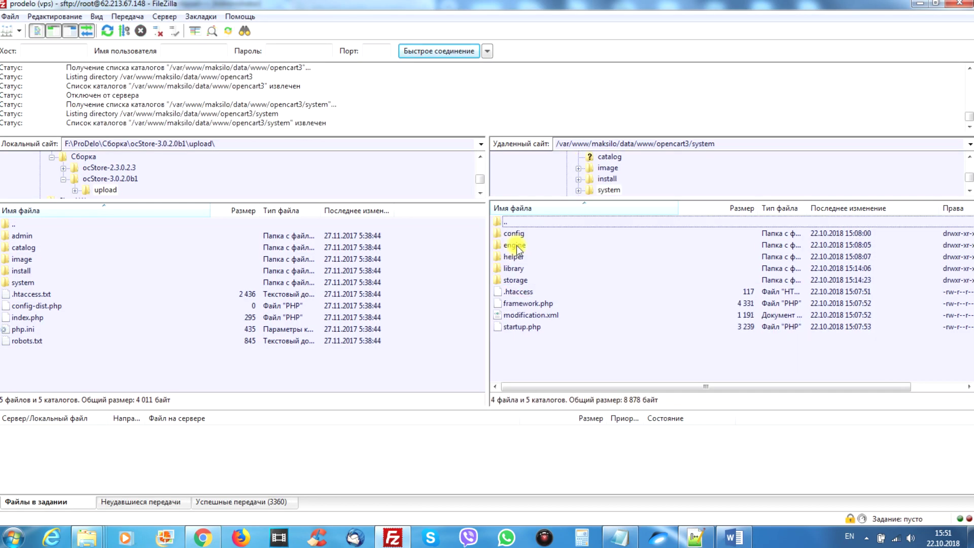
double_click(507, 281)
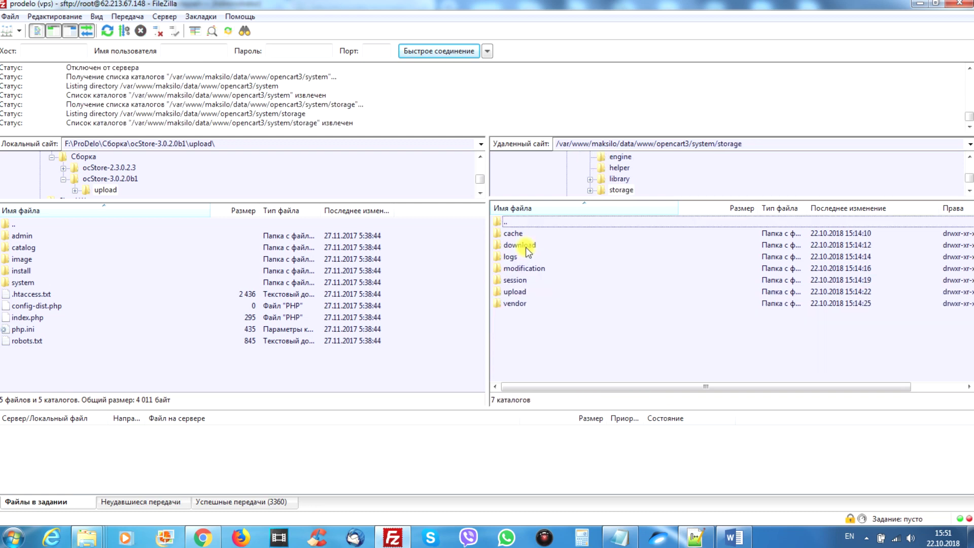
left_click(518, 233)
right_click(518, 233)
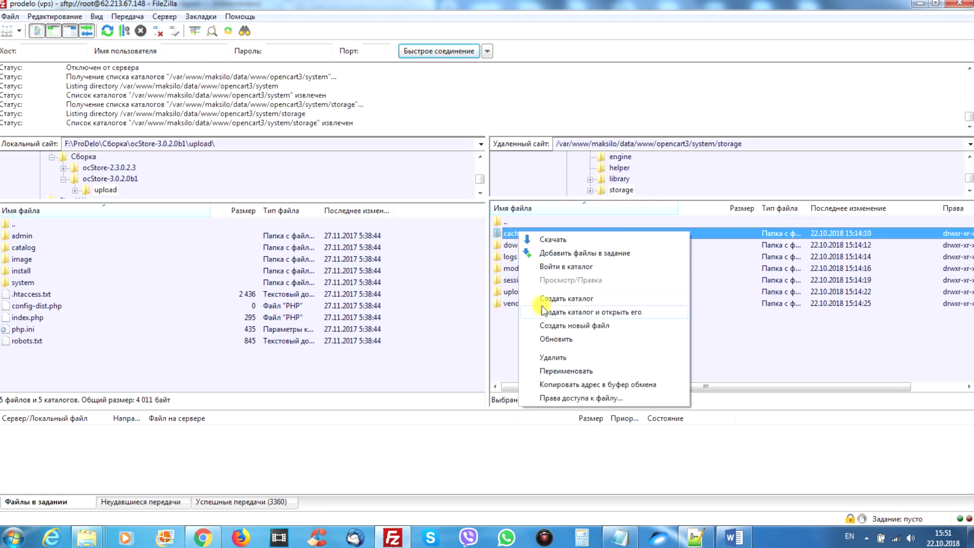
left_click(556, 393)
type("777")
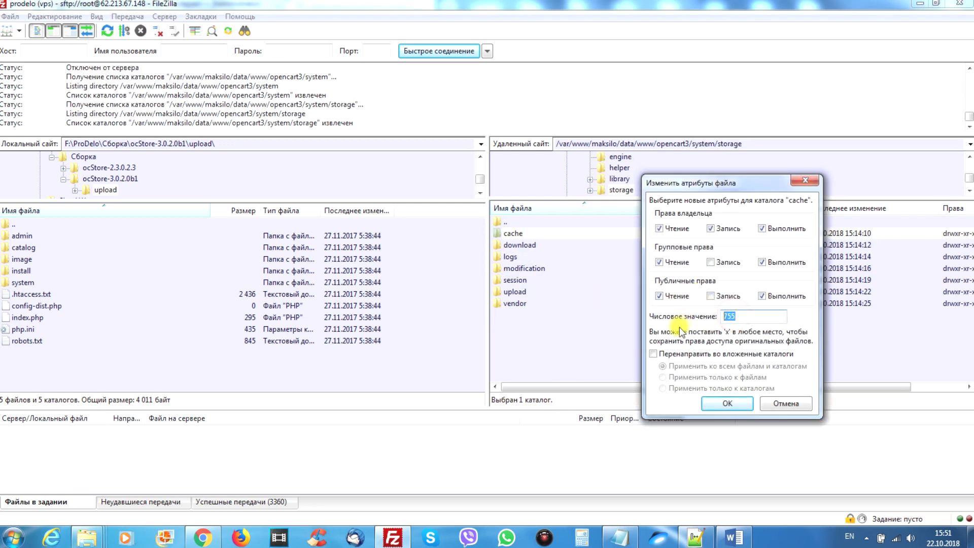
left_click(728, 403)
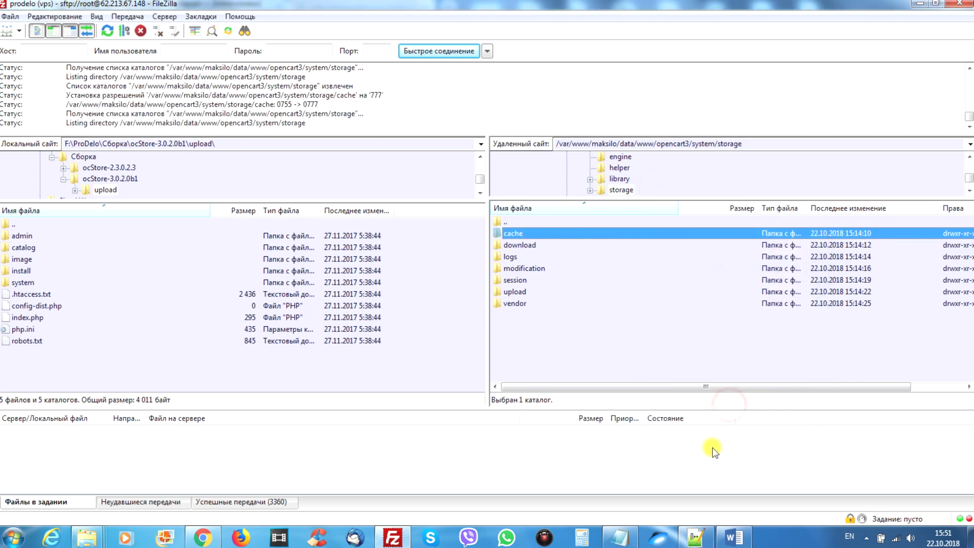
key("alt+Tab")
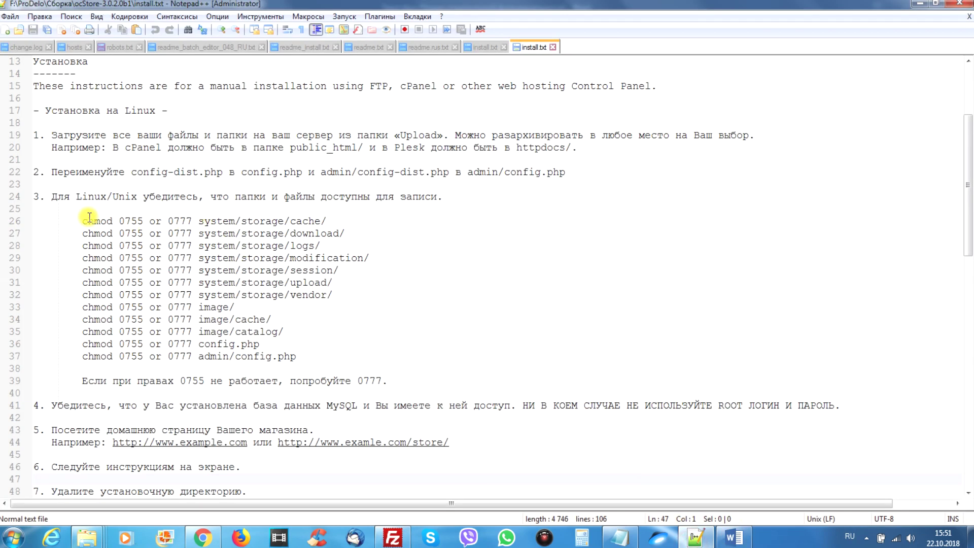
left_click_drag(52, 197, 357, 346)
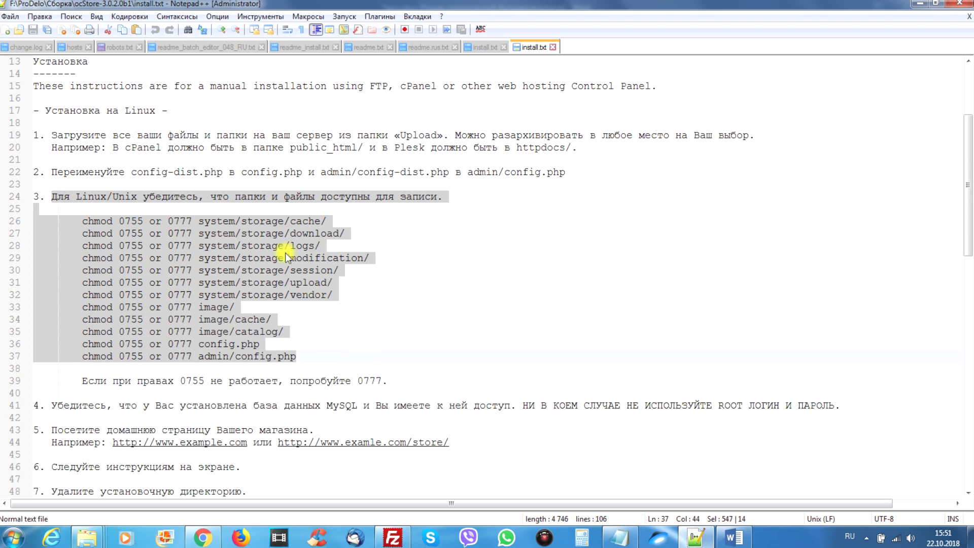
left_click(274, 234)
left_click(210, 221)
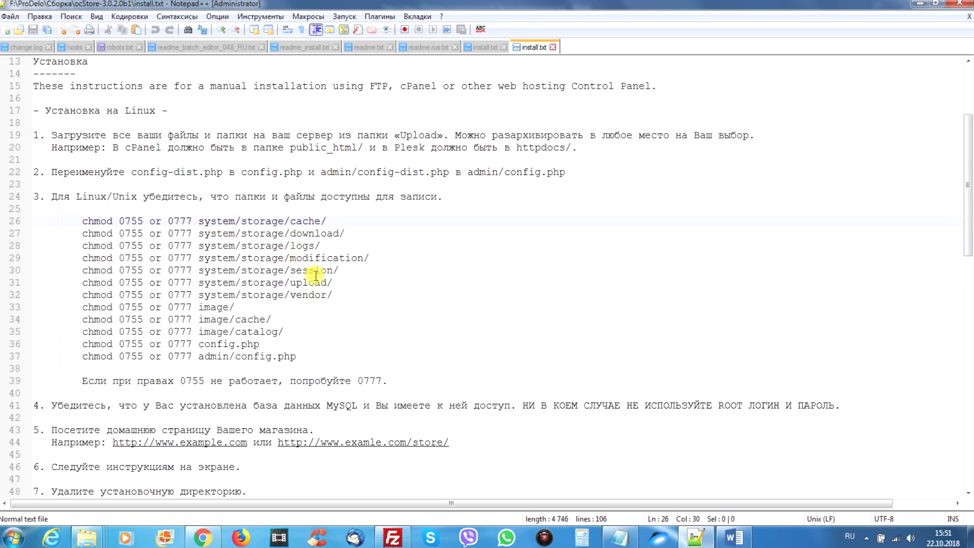
left_click(390, 536)
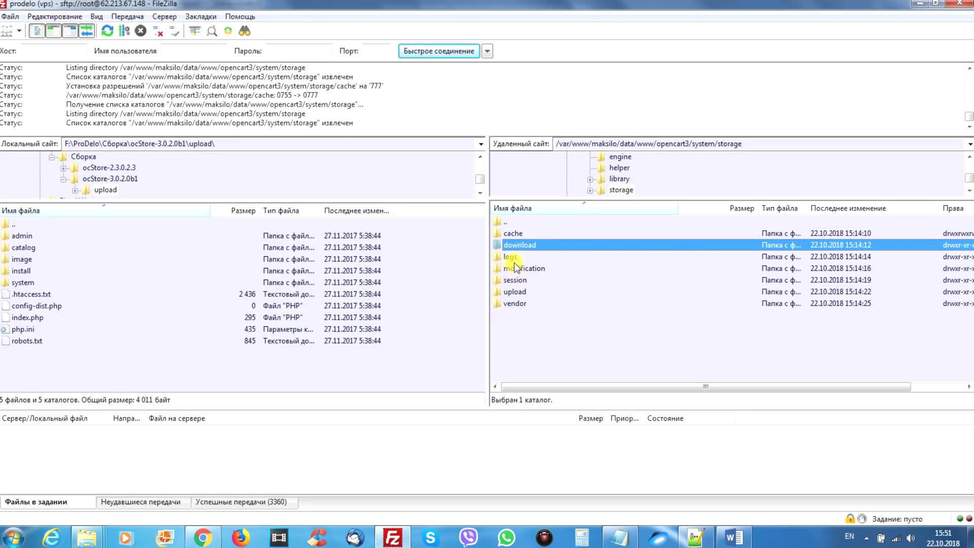
Set permissions to 777 on the download, logs, modification, session, upload and vendor folders.
left_click_drag(513, 262, 517, 295)
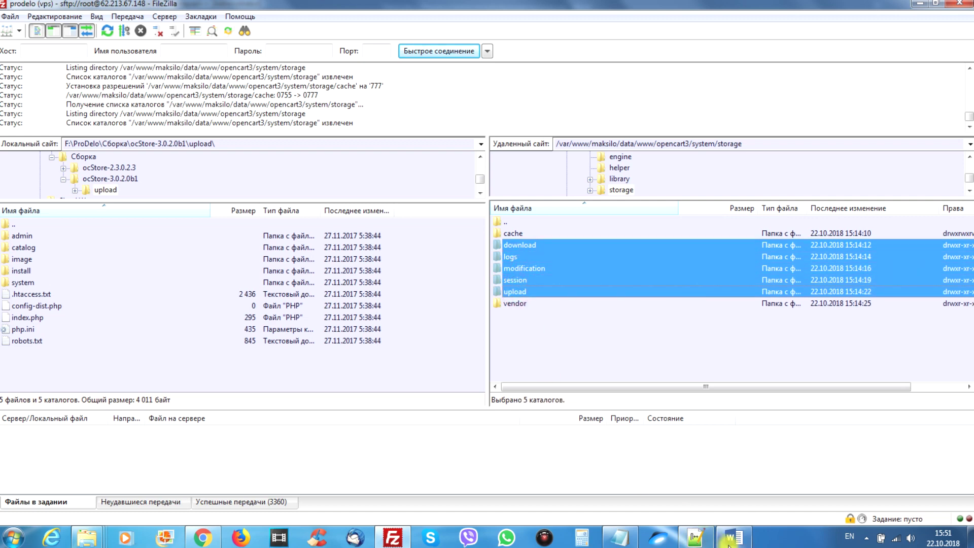
left_click(728, 543)
key("alt+Tab")
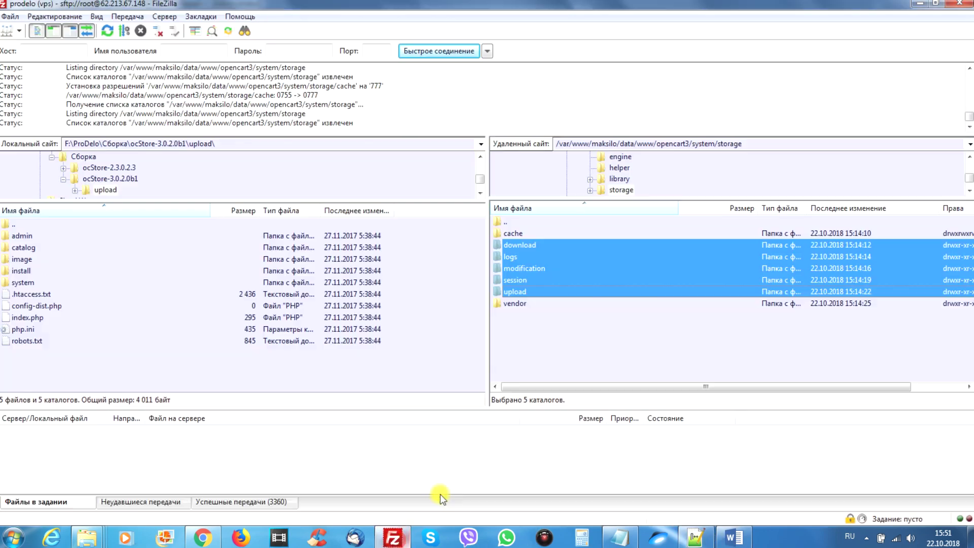
left_click(522, 300, "shift")
right_click(522, 300)
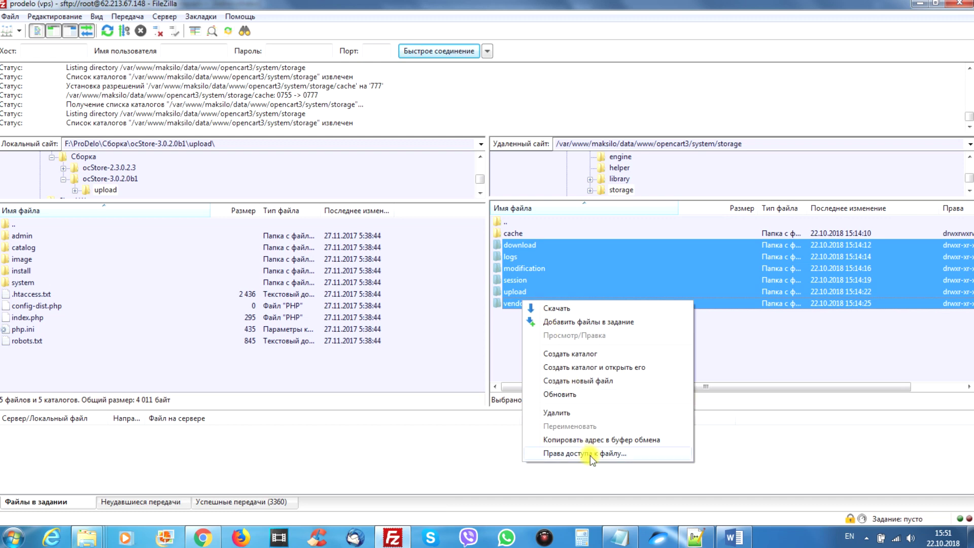
left_click(589, 453)
double_click(729, 318)
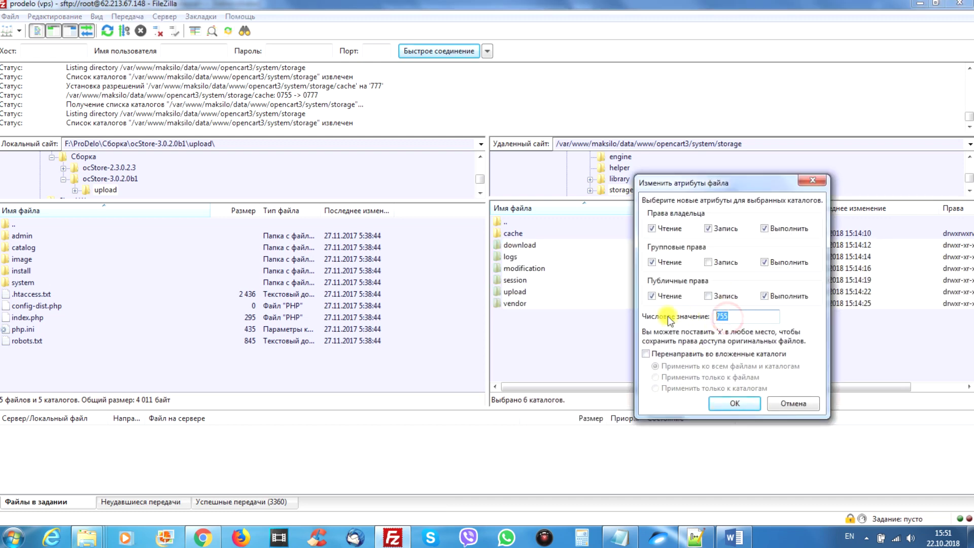
type("777")
left_click(733, 400)
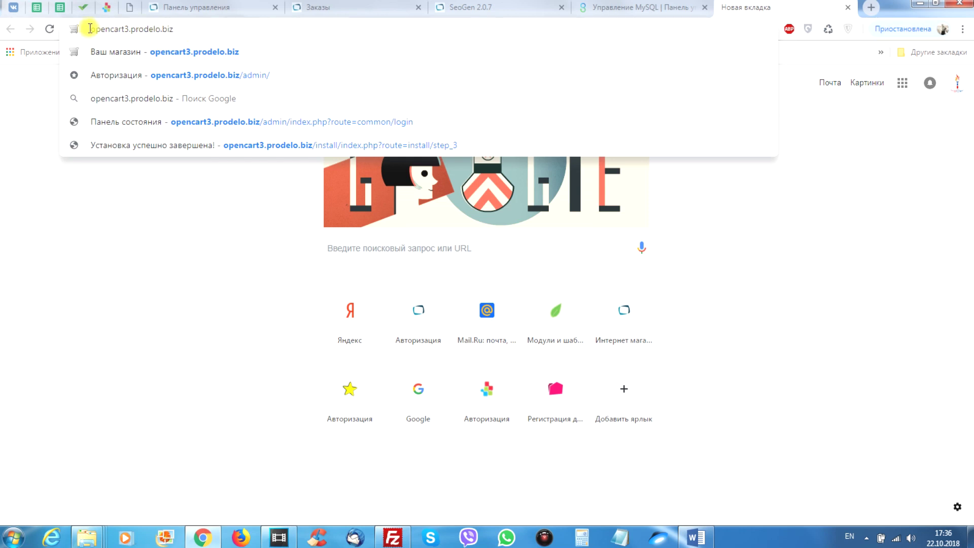
Open the installer at opencart3.prodelo.biz/install and switch it to Russian.
left_click_drag(90, 28, 189, 28)
left_click(193, 28)
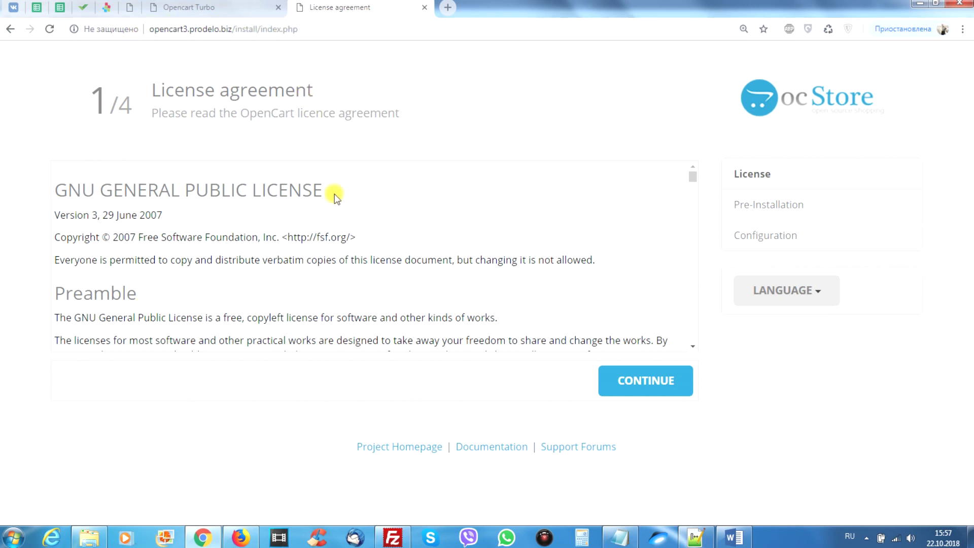
left_click(791, 290)
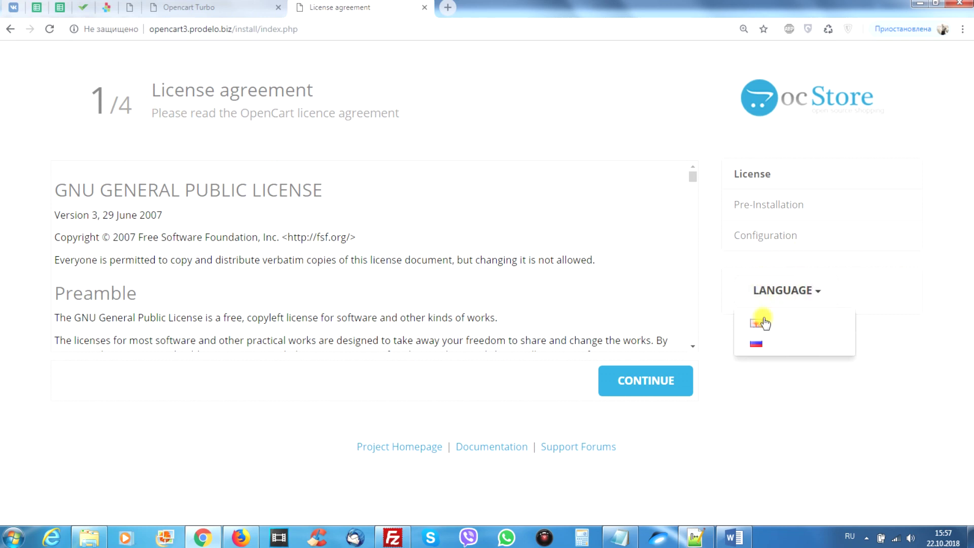
left_click(757, 344)
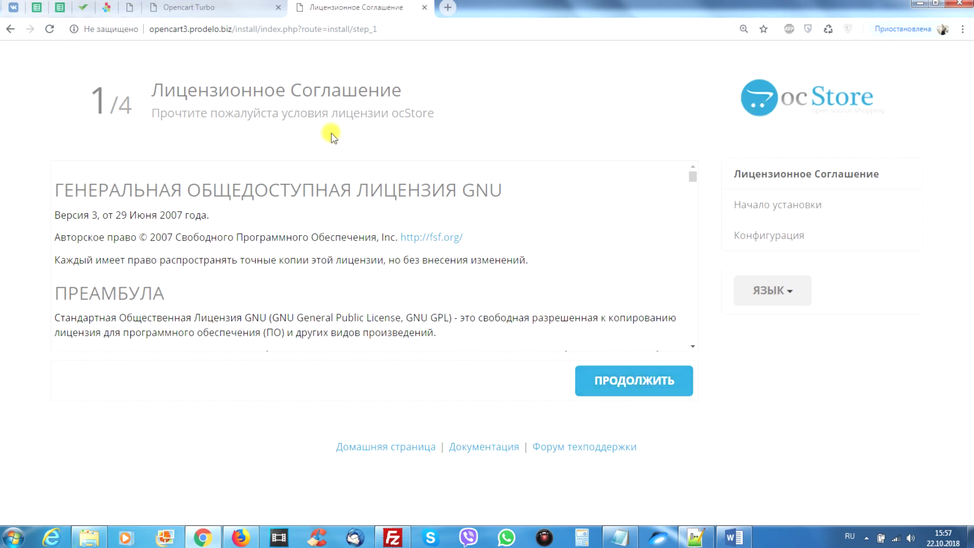
Accept the license agreement to proceed to step 2, the pre-installation check.
left_click(691, 178)
left_click_drag(691, 177, 728, 353)
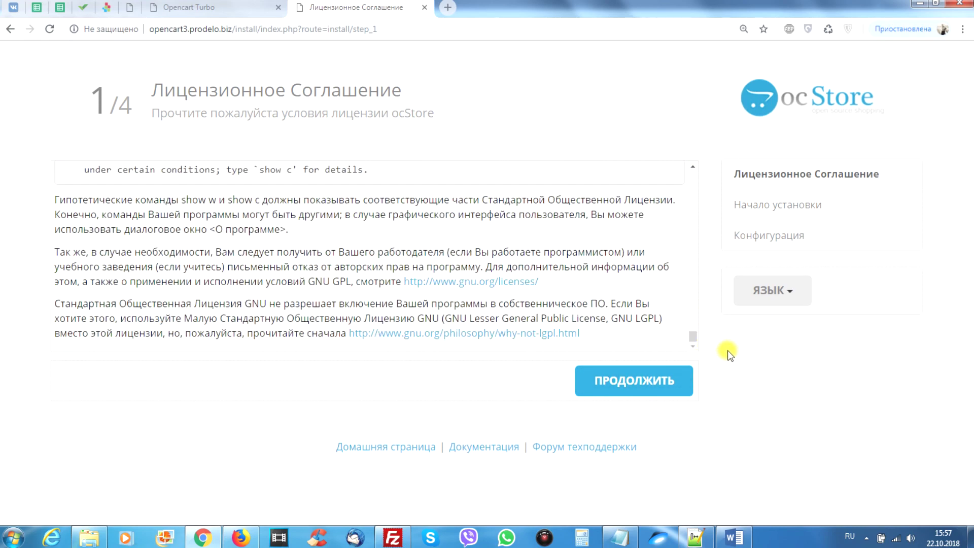
left_click(641, 382)
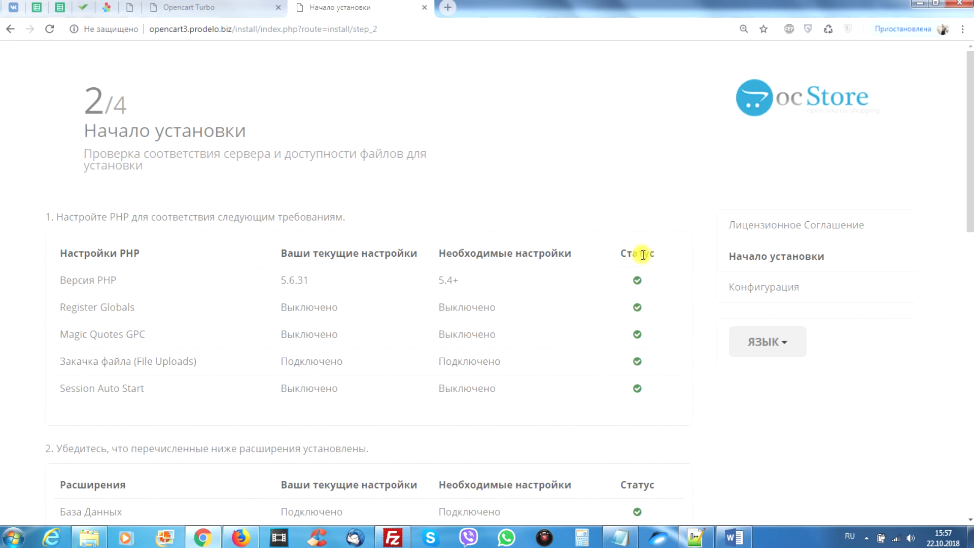
Review the permission checks and confirm config.php and the image folder are writable.
scroll(635, 382, "down", 5)
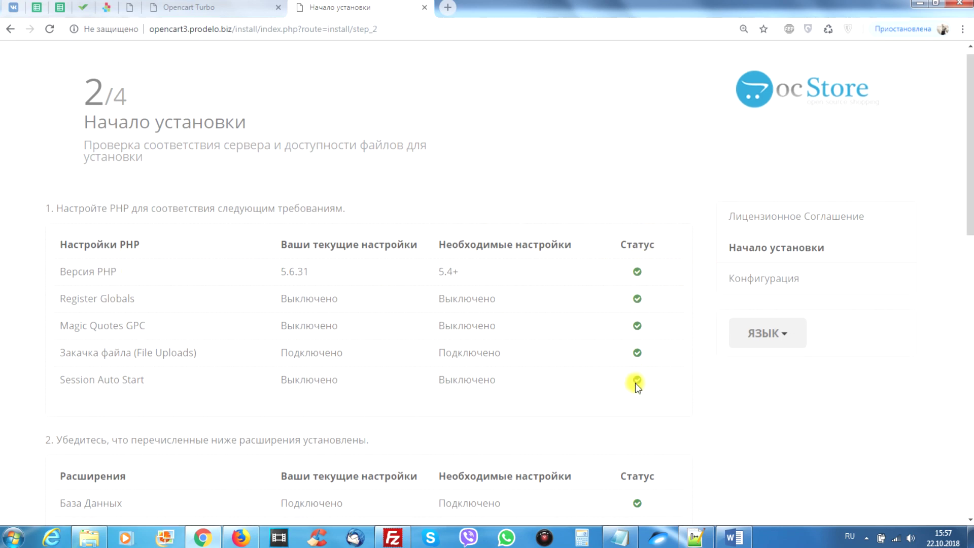
scroll(638, 366, "down", 8)
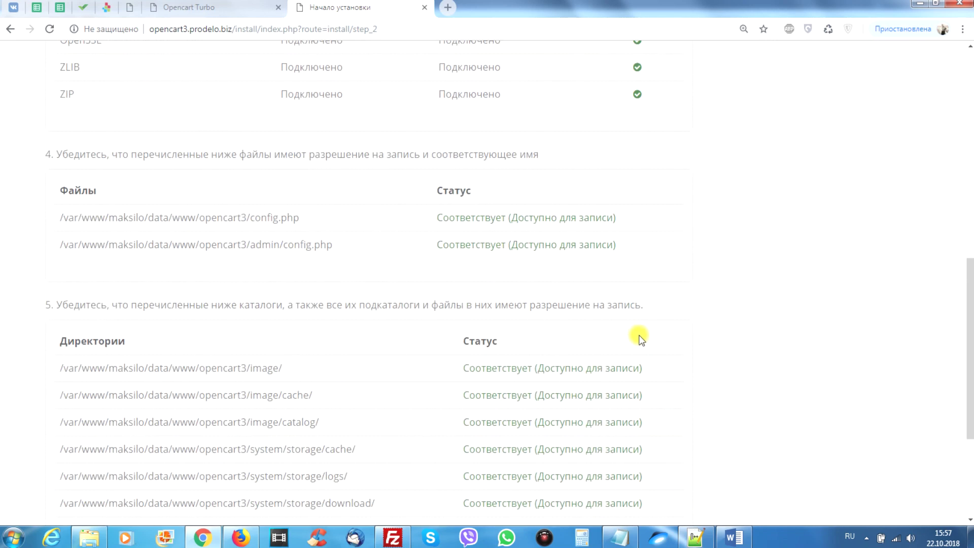
scroll(569, 294, "down", 3)
scroll(568, 300, "up", 4)
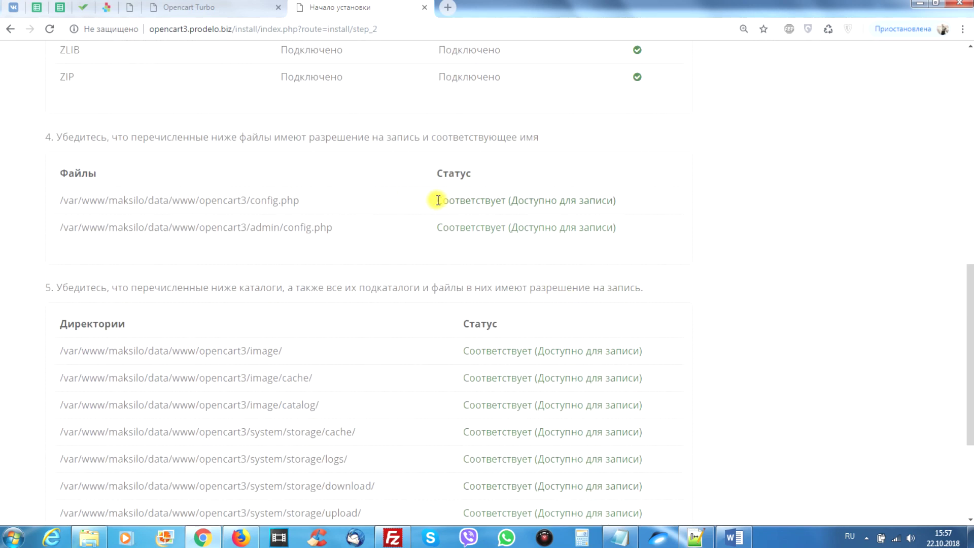
left_click_drag(436, 200, 631, 202)
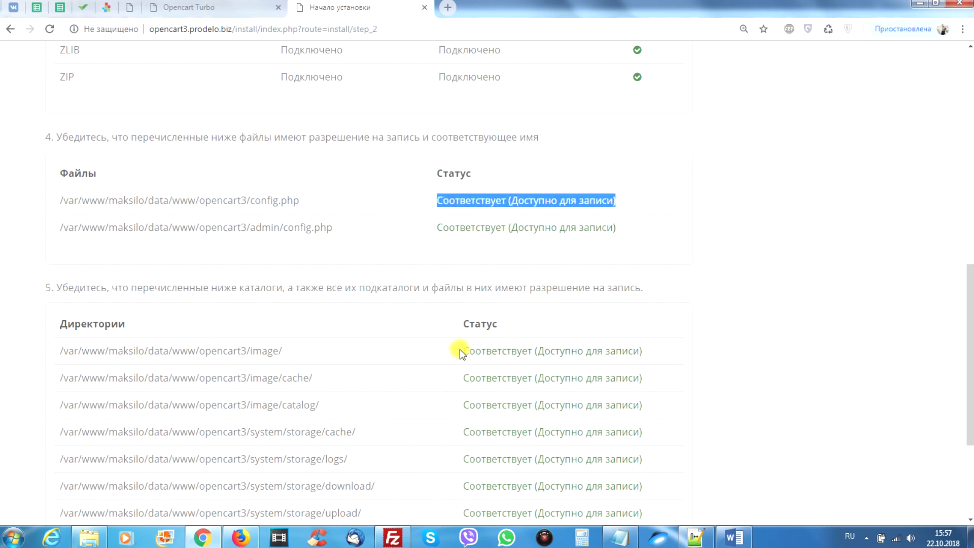
left_click_drag(459, 350, 654, 349)
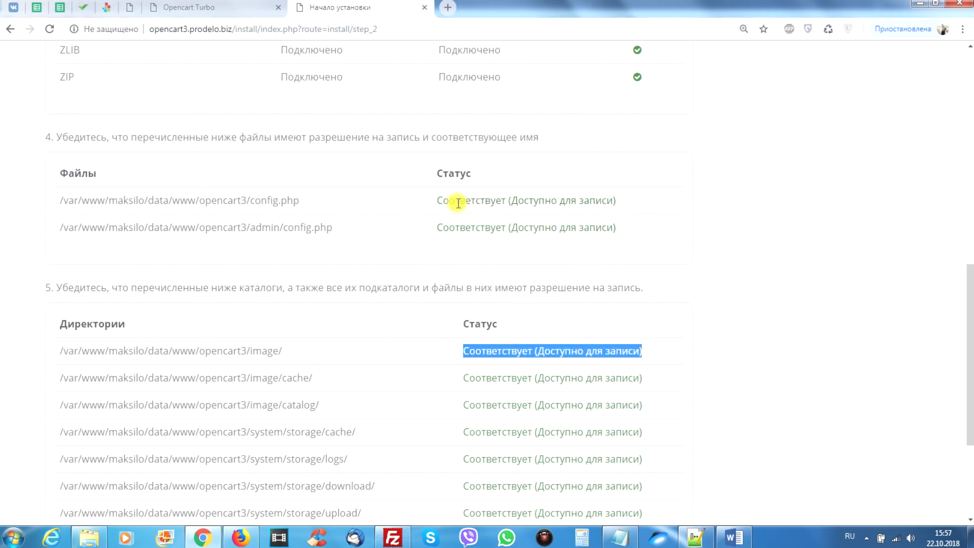
left_click(626, 202)
Check the current PHP version 5.6.31, then scroll to the bottom of the requirements page.
scroll(652, 246, "up", 10)
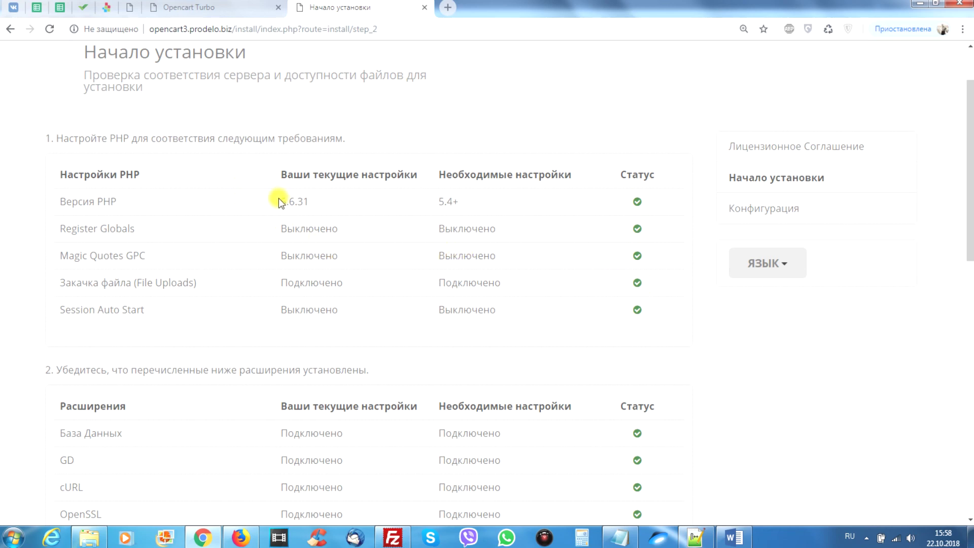
left_click_drag(278, 201, 313, 203)
left_click(412, 207)
scroll(653, 276, "down", 5)
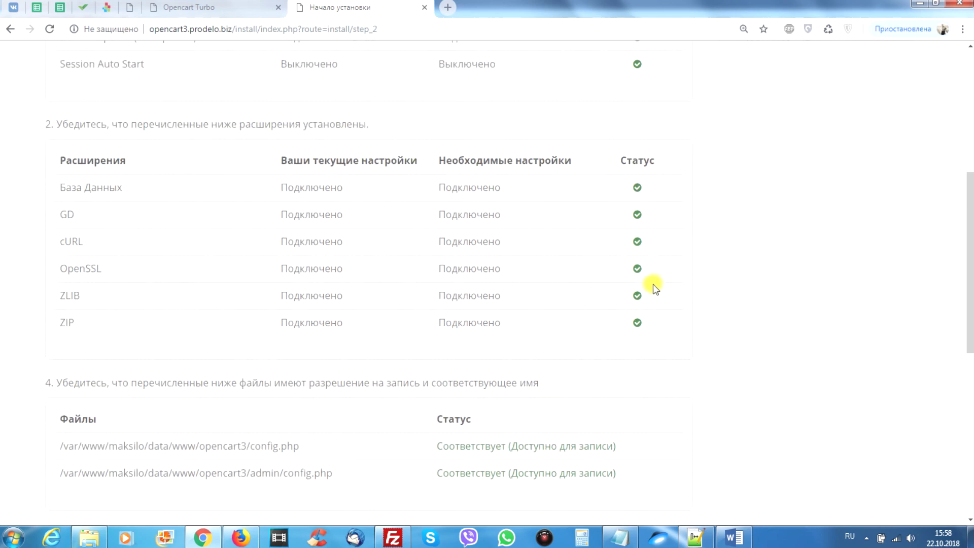
scroll(391, 256, "down", 6)
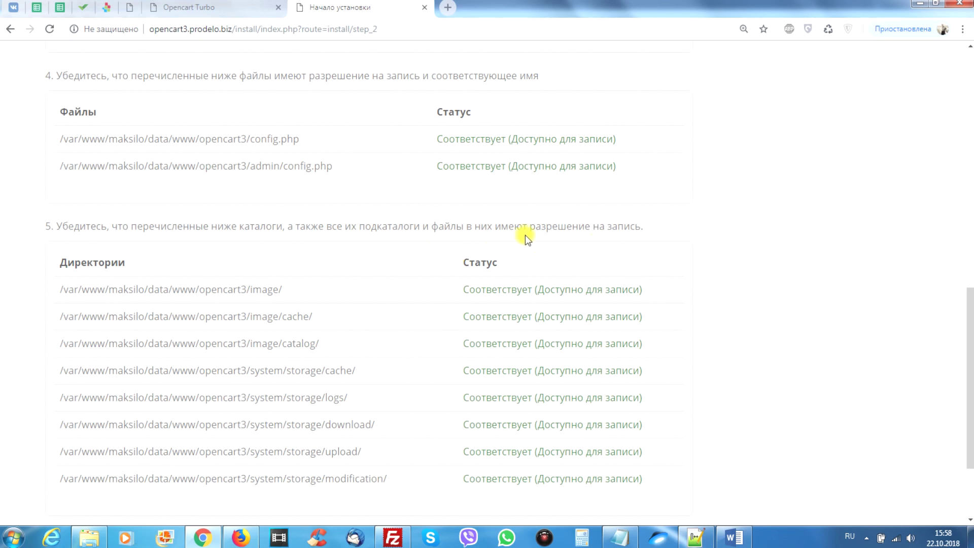
scroll(472, 218, "down", 3)
scroll(555, 239, "up", 15)
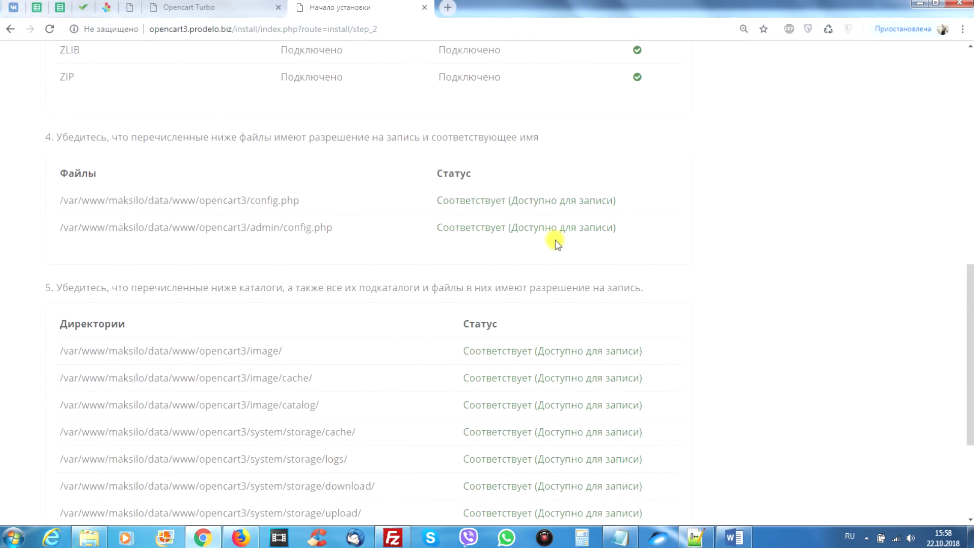
scroll(590, 364, "down", 15)
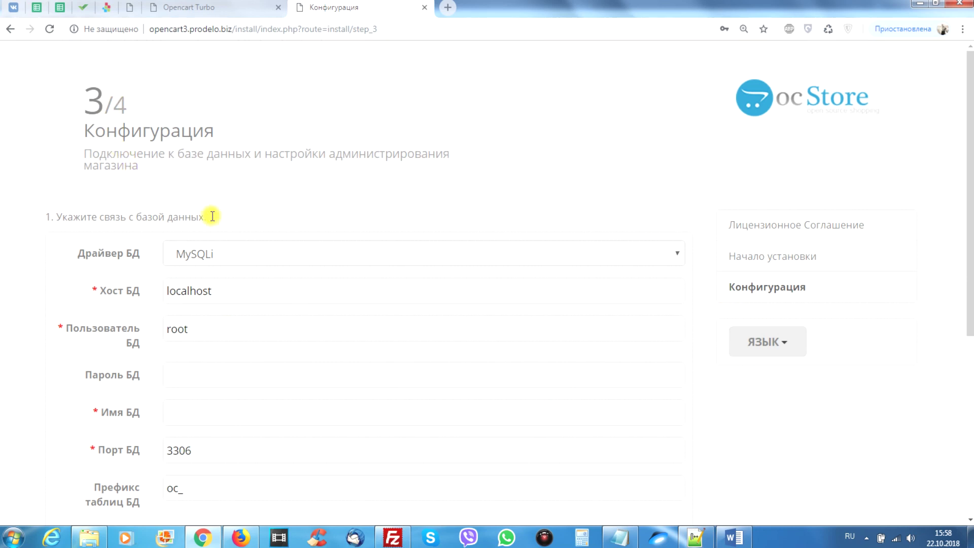
scroll(213, 159, "down", 1)
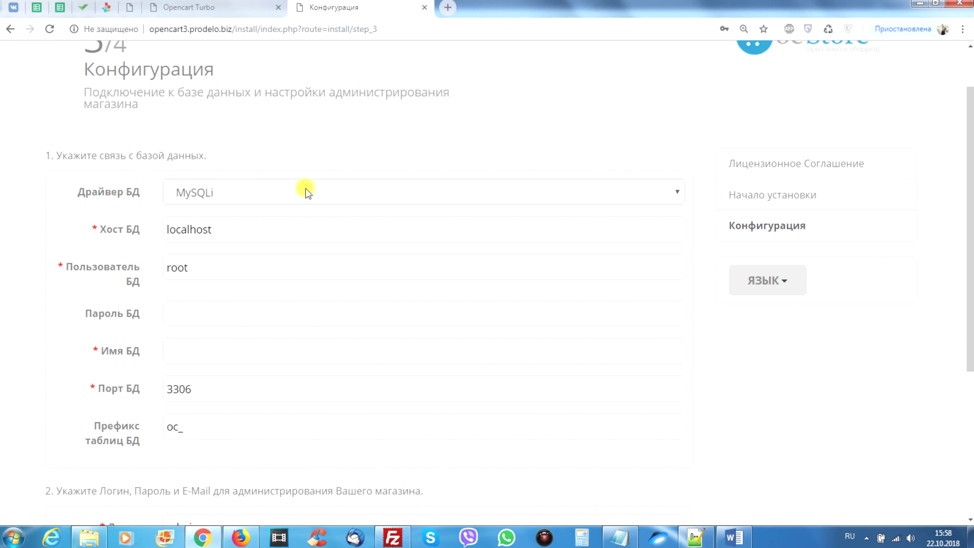
left_click(239, 191)
left_click(277, 152)
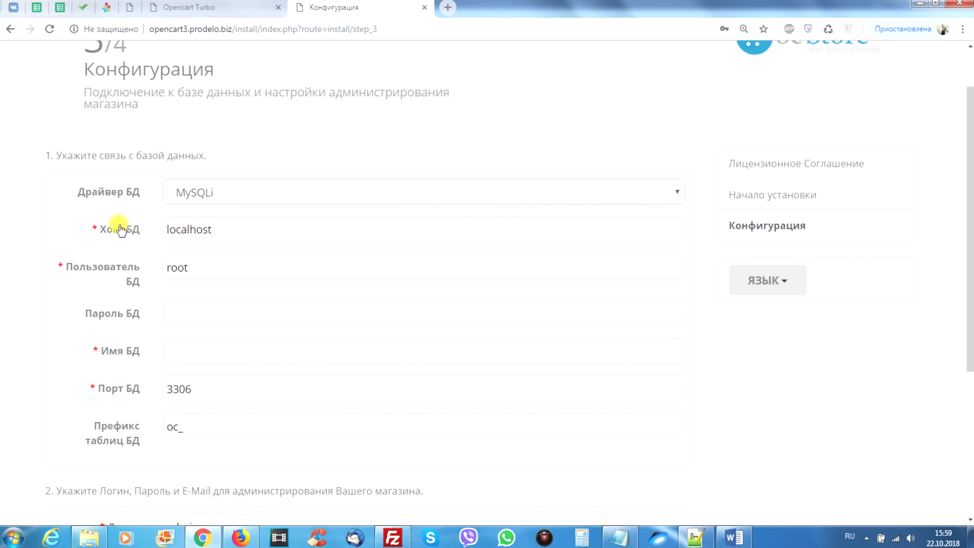
left_click_drag(228, 229, 152, 229)
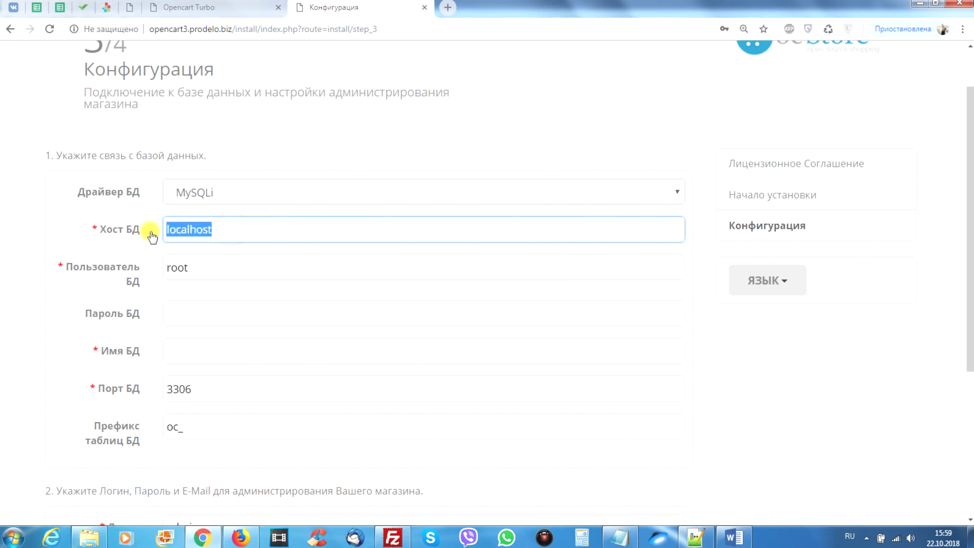
left_click(178, 228)
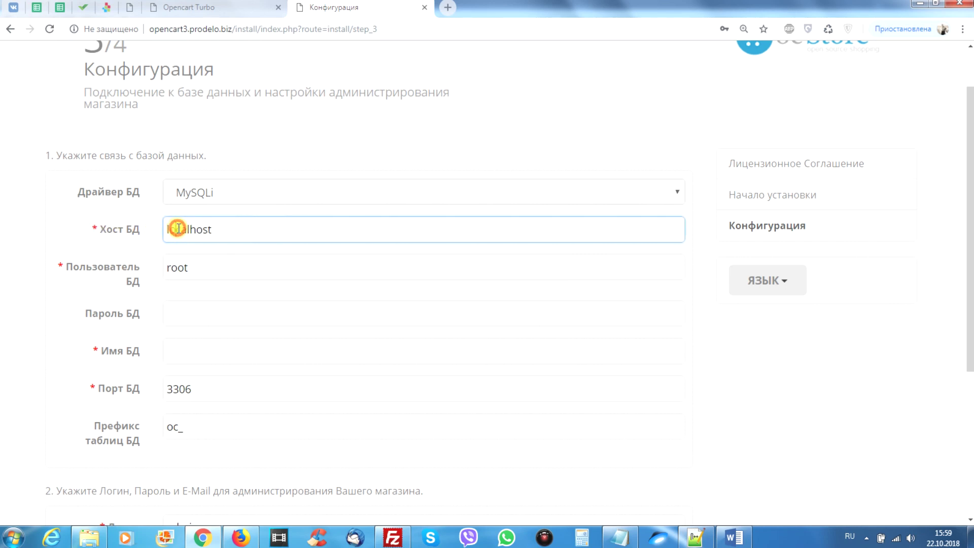
left_click_drag(233, 229, 172, 229)
left_click(211, 228)
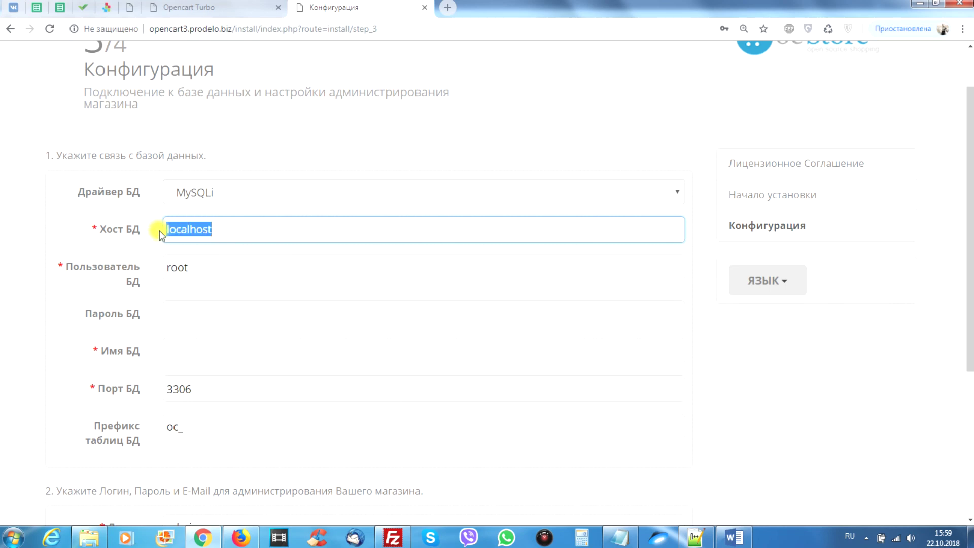
left_click(224, 232)
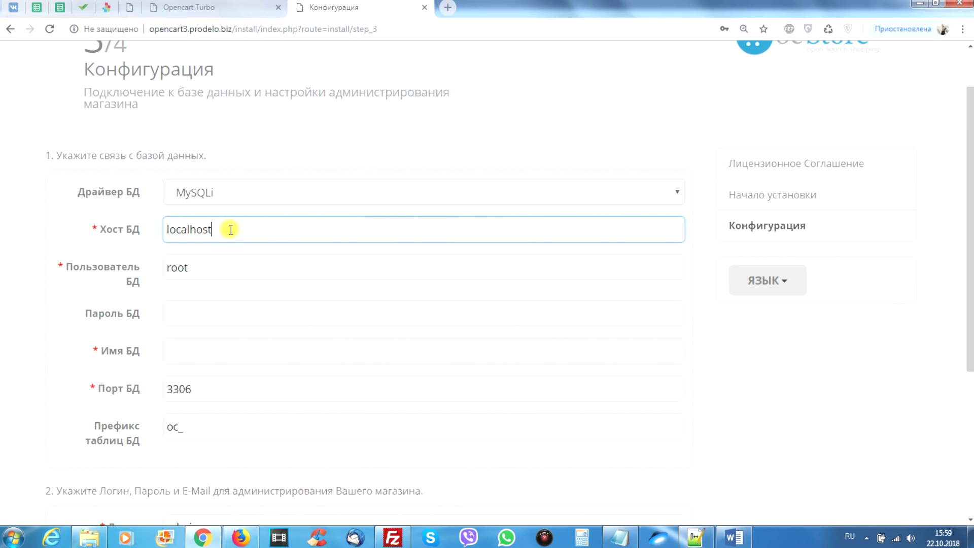
left_click(208, 267)
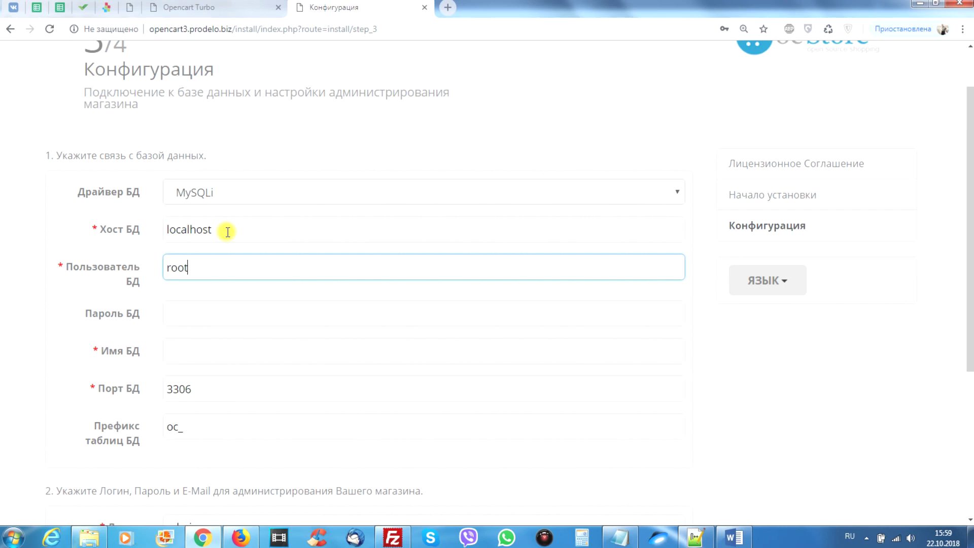
left_click(217, 229)
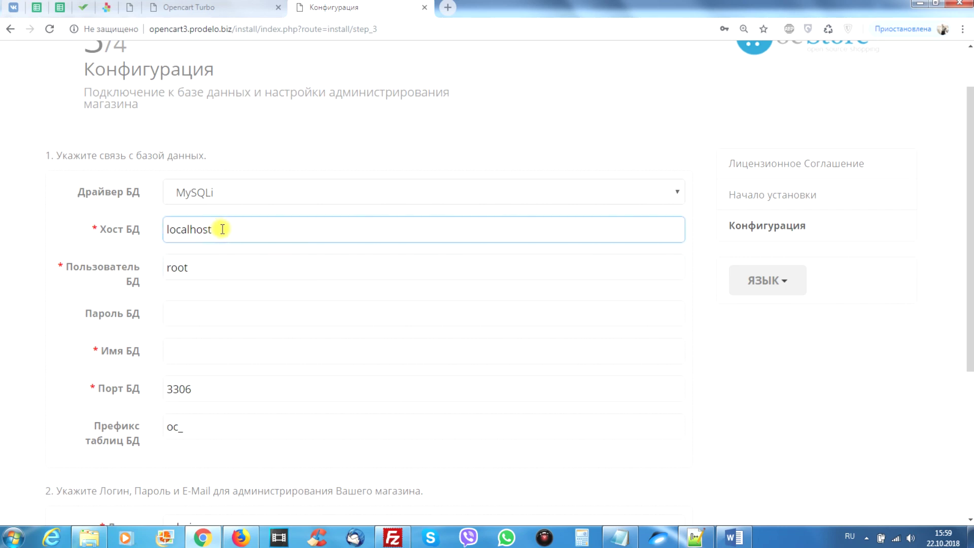
left_click_drag(224, 229, 168, 229)
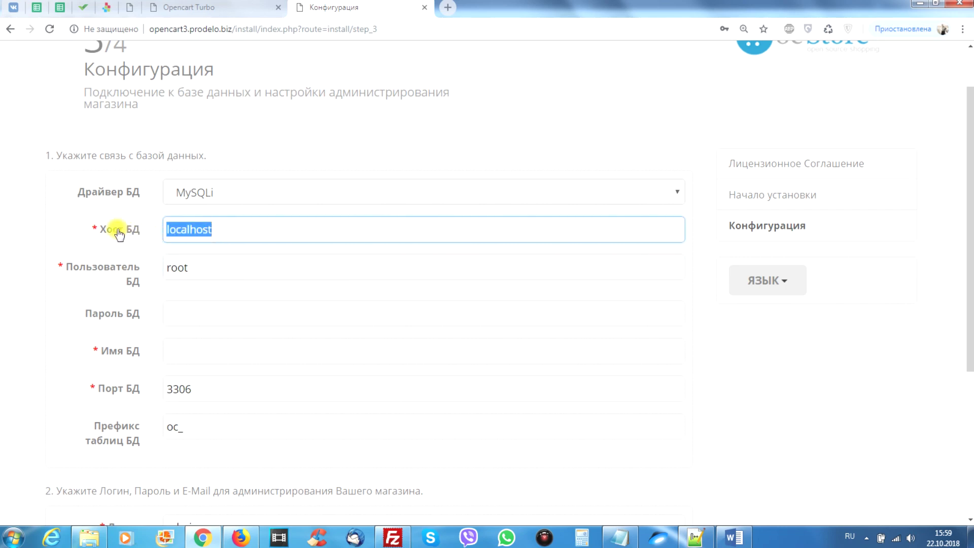
left_click(220, 231)
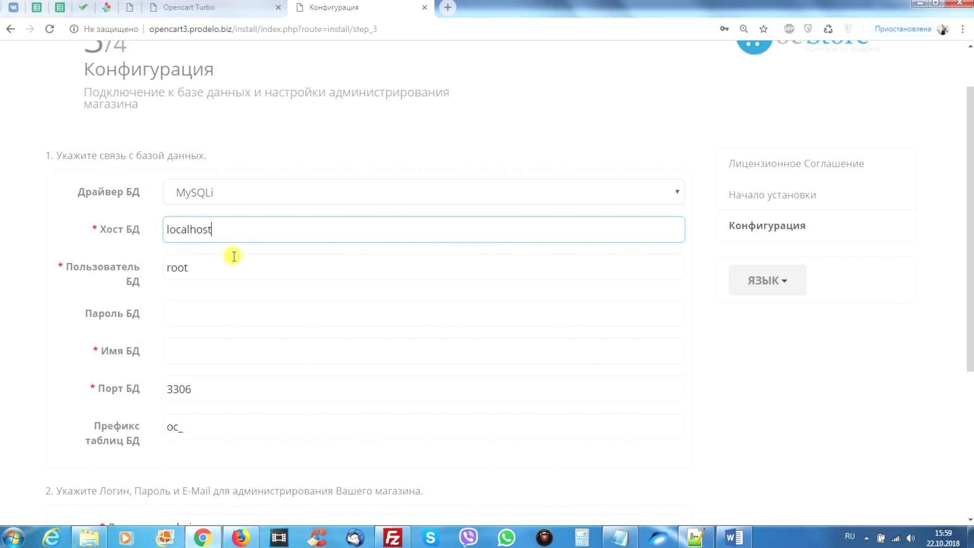
left_click_drag(218, 230, 156, 229)
left_click(195, 230)
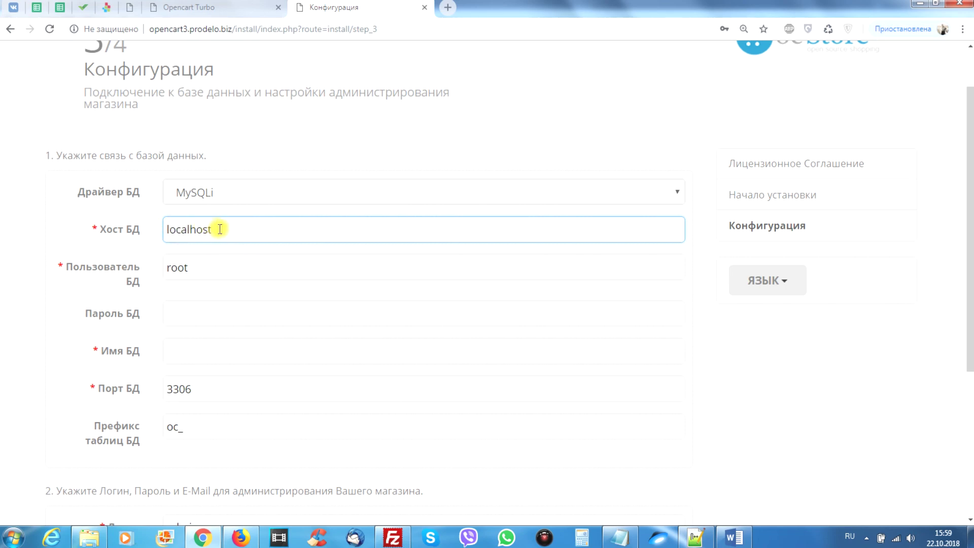
left_click_drag(220, 229, 161, 227)
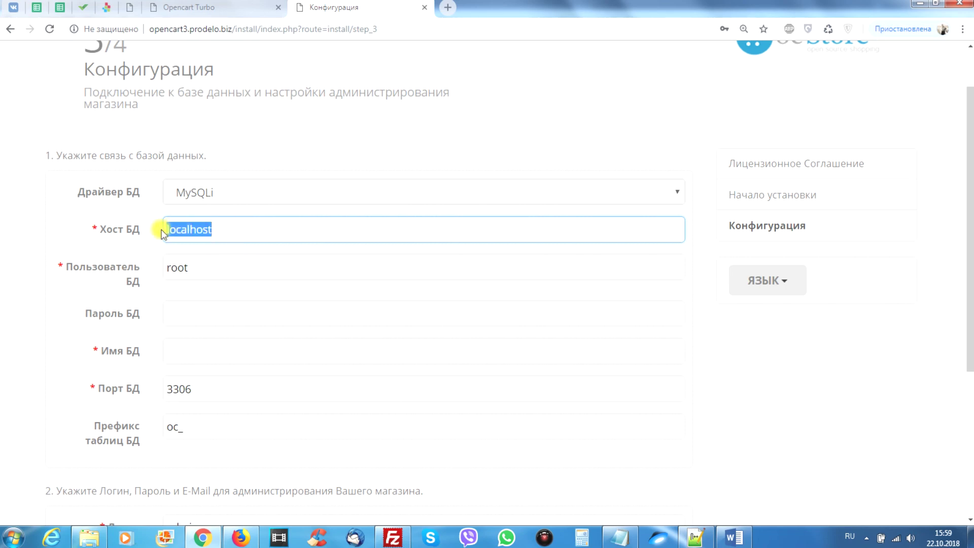
left_click(219, 231)
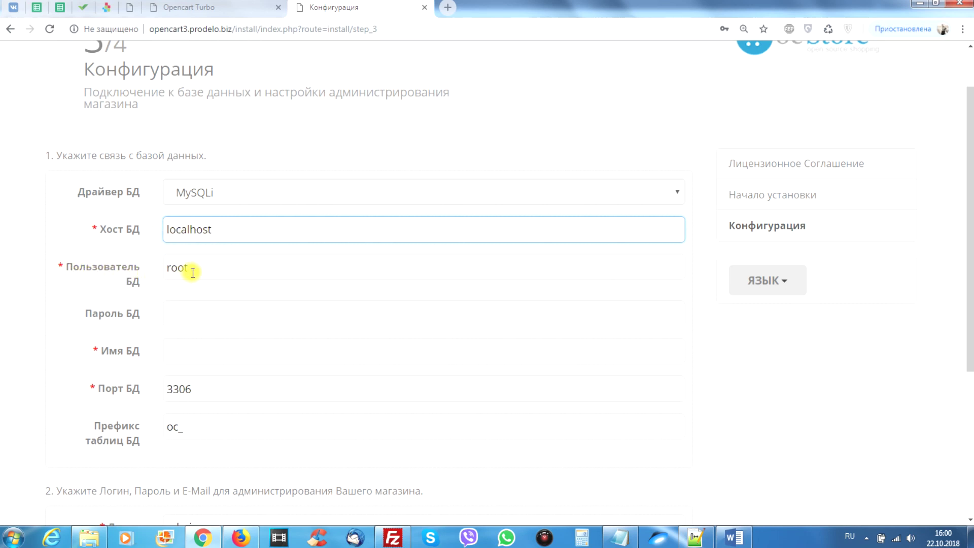
Copy opencart3 from the notes into the database user and database name fields.
left_click(619, 538)
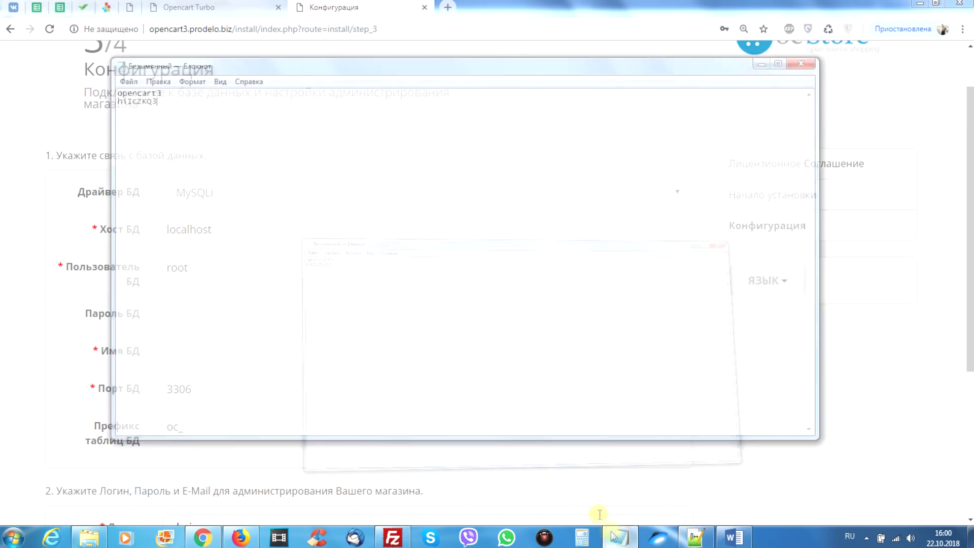
left_click_drag(191, 66, 388, 232)
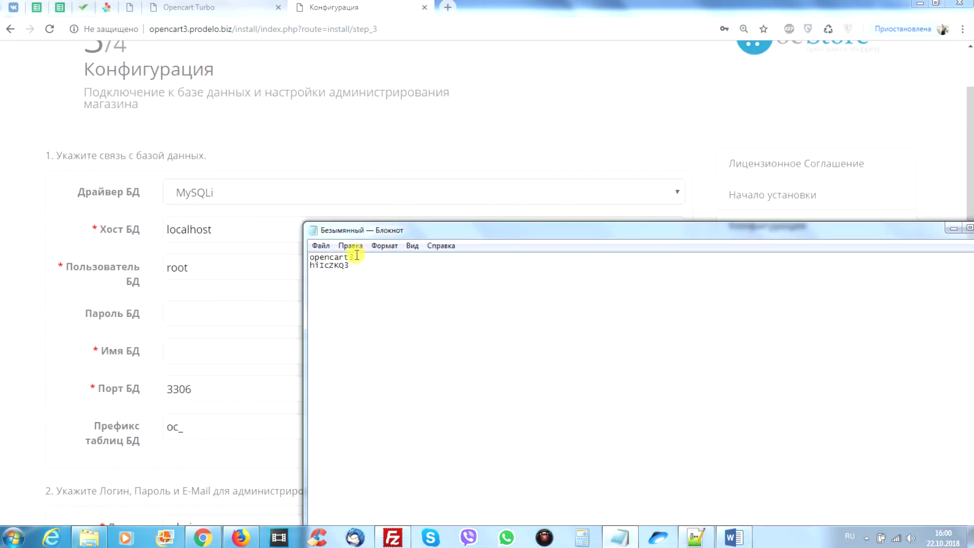
mouse_move(354, 258)
left_mouse_down()
mouse_move(309, 257)
mouse_move(351, 258)
left_mouse_up()
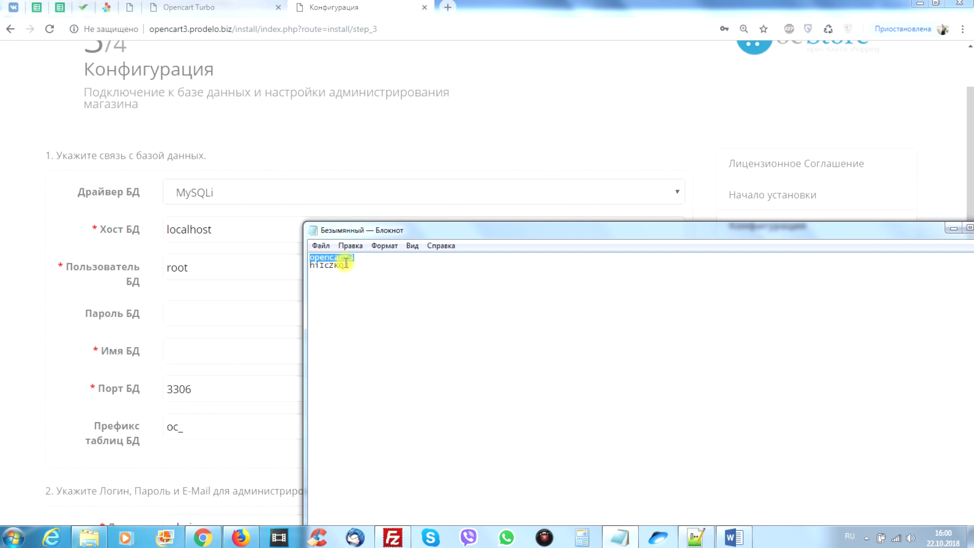
left_click(224, 274)
key("ctrl+a")
type("opencart3")
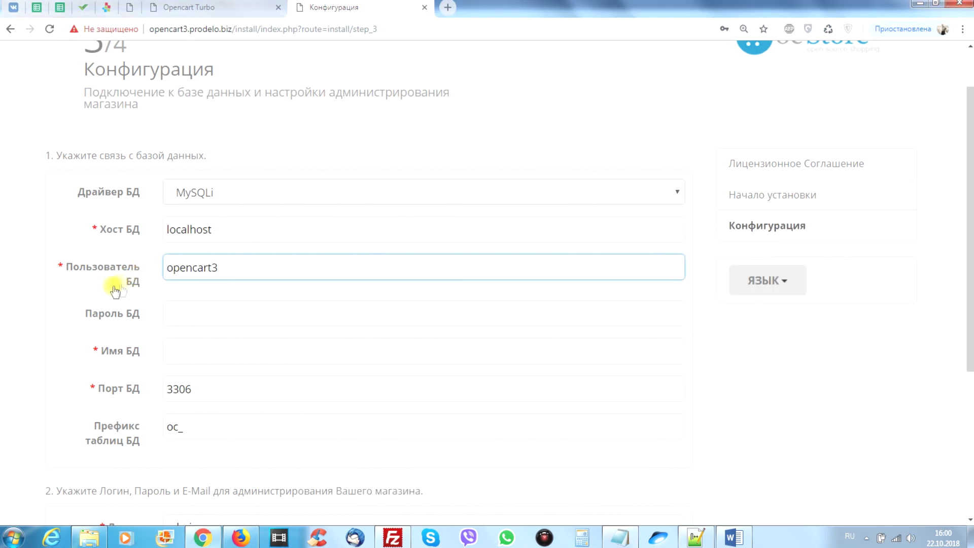
left_click(192, 352)
type("opencart3")
Copy the saved database password from the notes into the database password field.
left_click(619, 537)
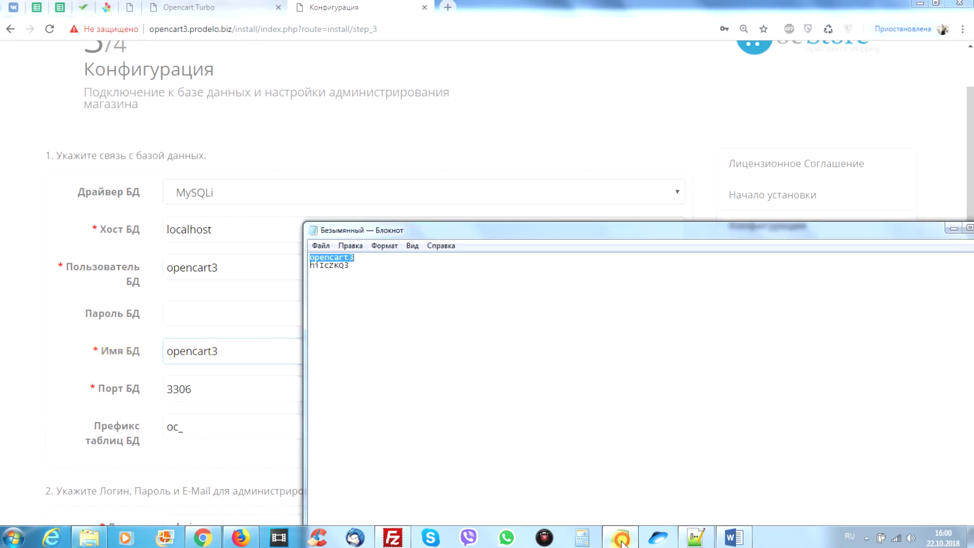
left_click_drag(349, 265, 312, 265)
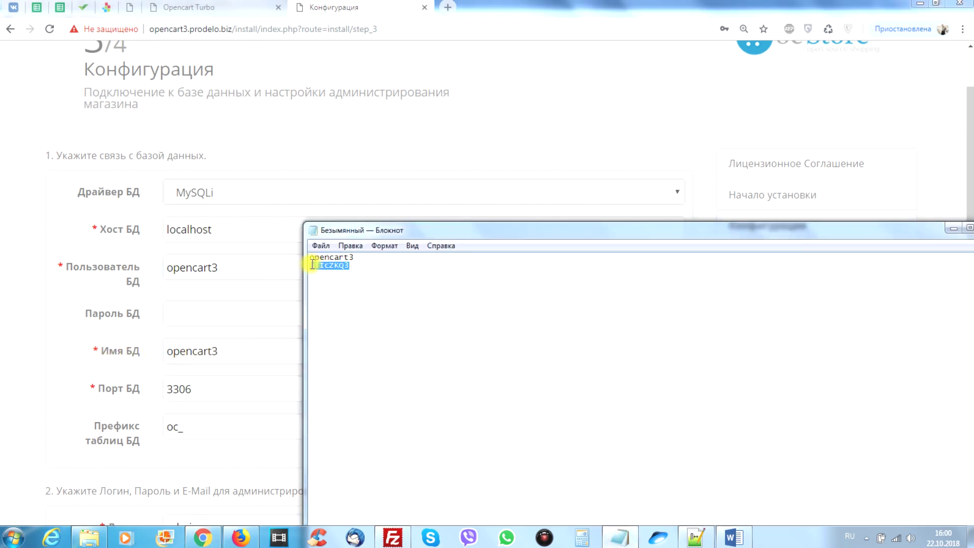
left_click(187, 312)
key("ctrl+v")
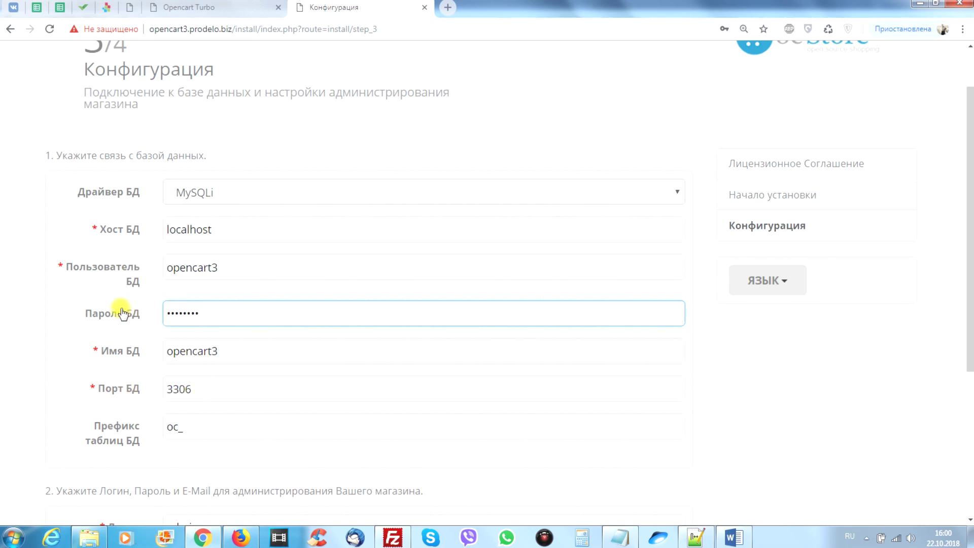
scroll(124, 325, "down", 2)
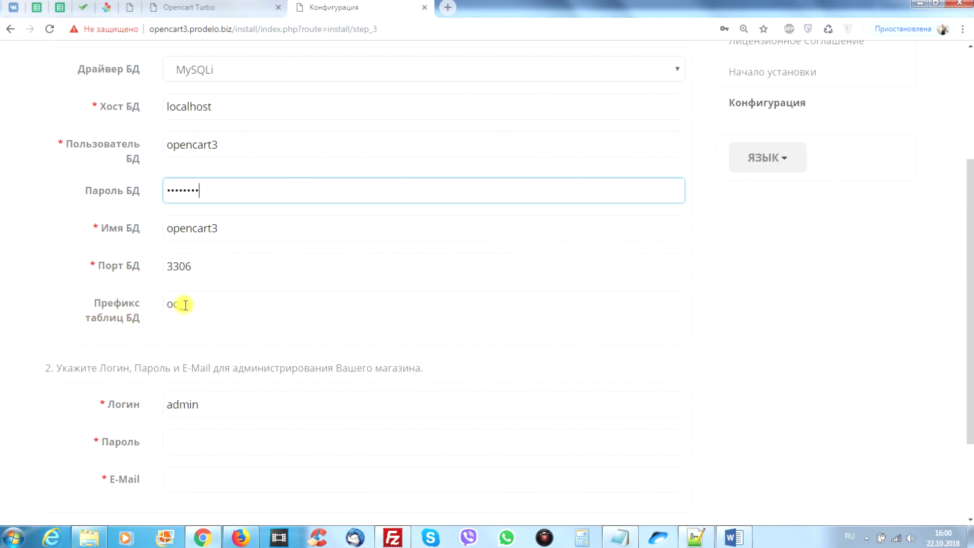
Keep the table prefix as oc_ and scroll down to the administrator section.
left_click_drag(187, 306, 160, 307)
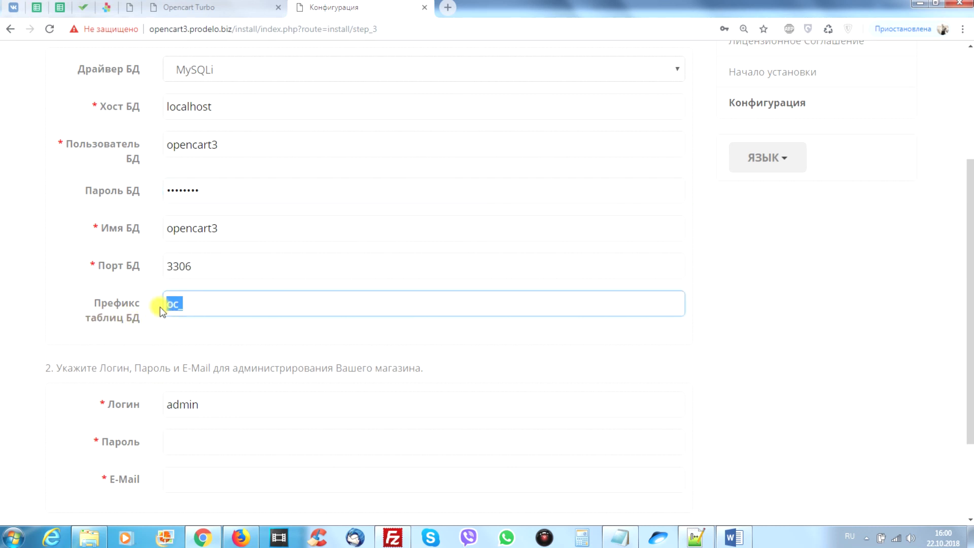
left_click(186, 305)
double_click(170, 303)
left_click(174, 304)
left_click_drag(176, 304, 165, 303)
left_click(175, 305)
double_click(176, 304)
left_click(174, 304)
left_click(180, 306)
left_click_drag(186, 303, 165, 305)
left_click(768, 288)
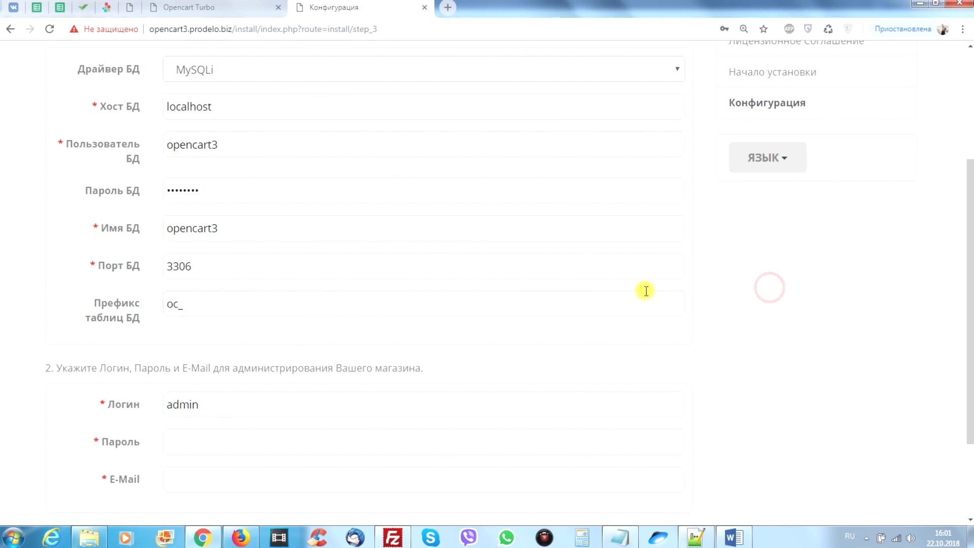
left_click(180, 301)
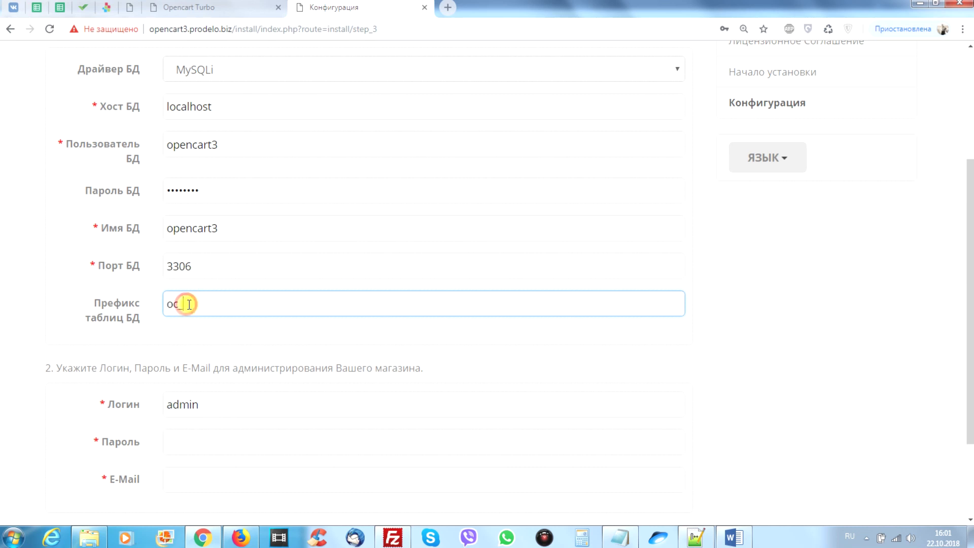
mouse_move(184, 303)
left_mouse_down()
mouse_move(155, 308)
mouse_move(166, 304)
left_mouse_up()
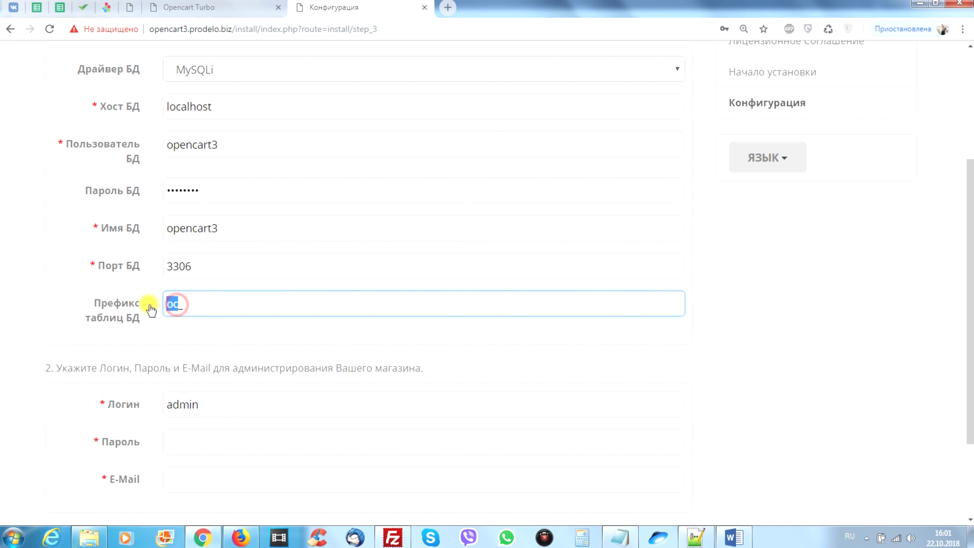
left_click(753, 283)
scroll(400, 331, "down", 2)
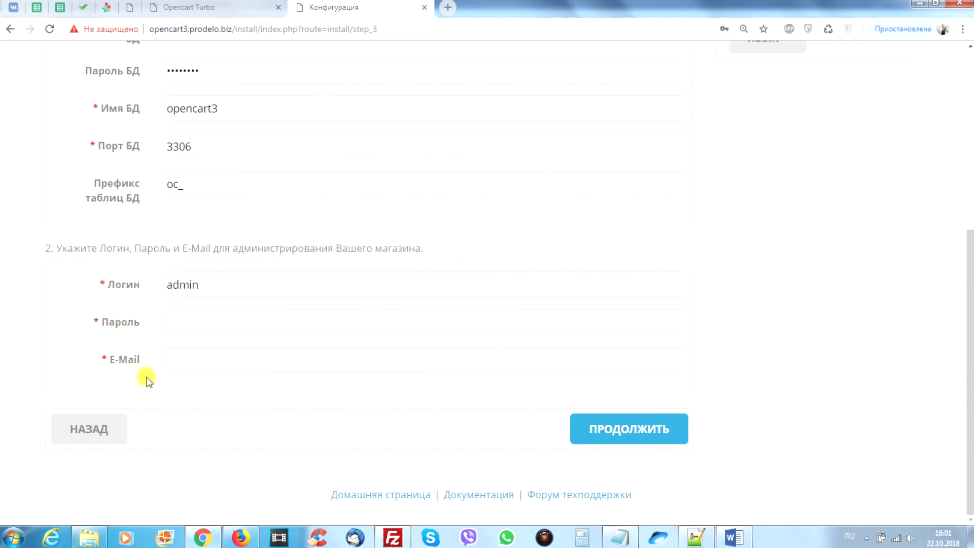
Change the admin login to prodelo, fill in the admin password and e-mail, and run the installation.
double_click(220, 285)
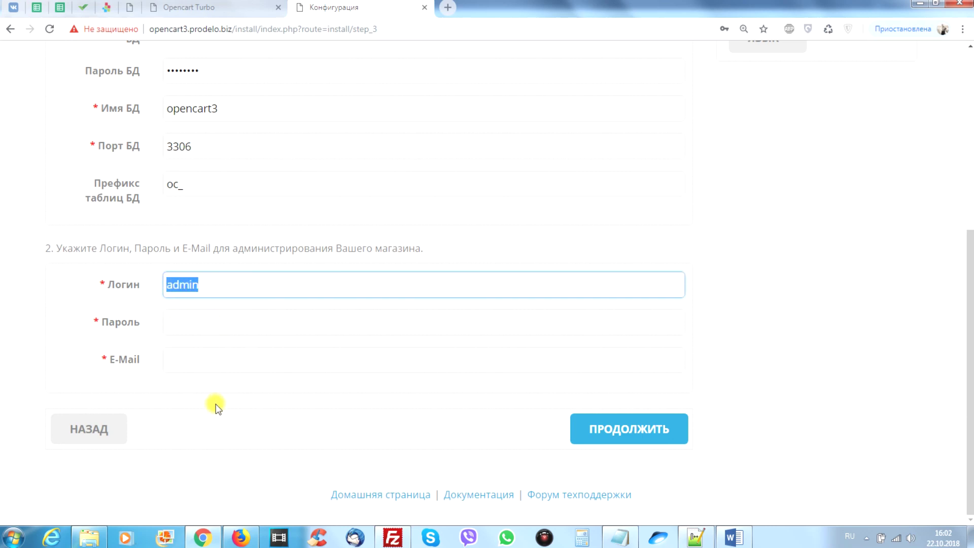
key("alt+shift")
type("prodelo")
left_click(187, 322)
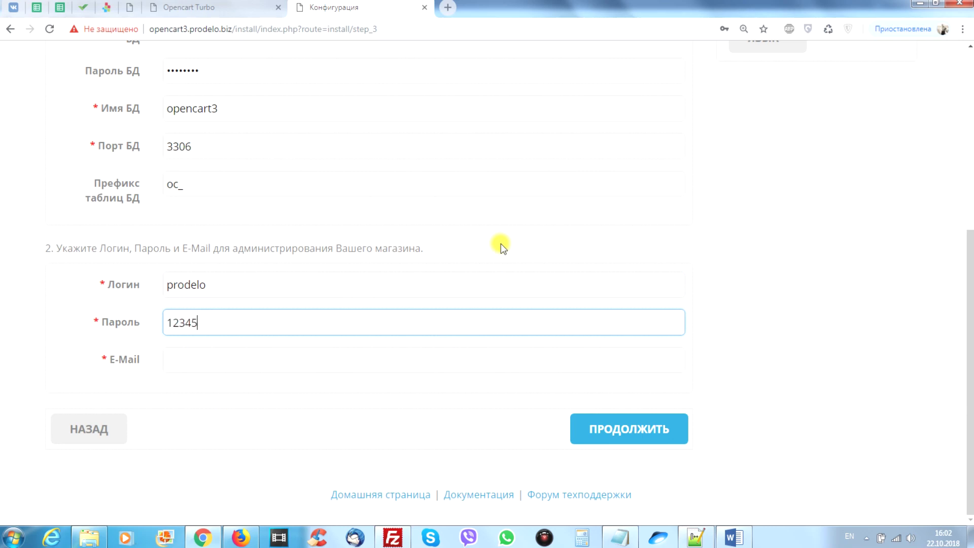
left_click(180, 360)
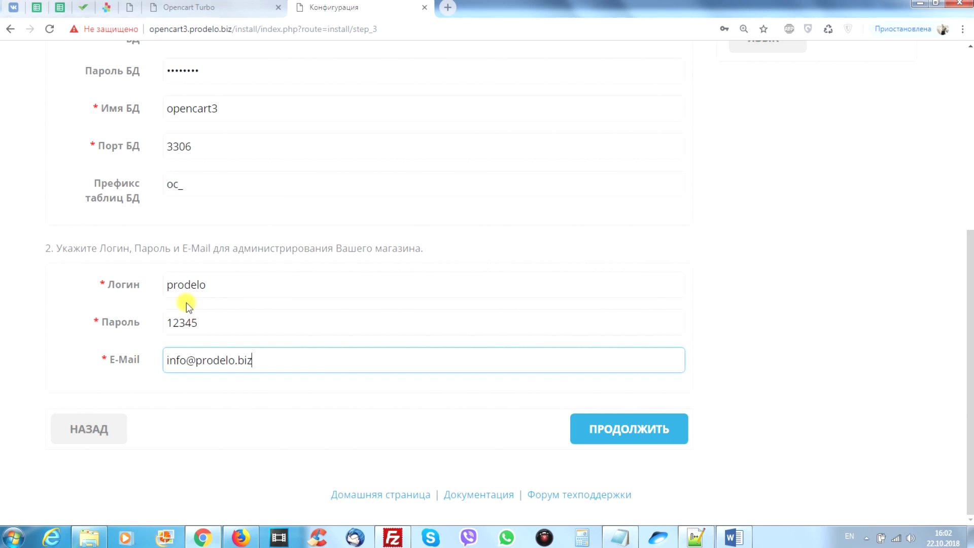
left_click(634, 428)
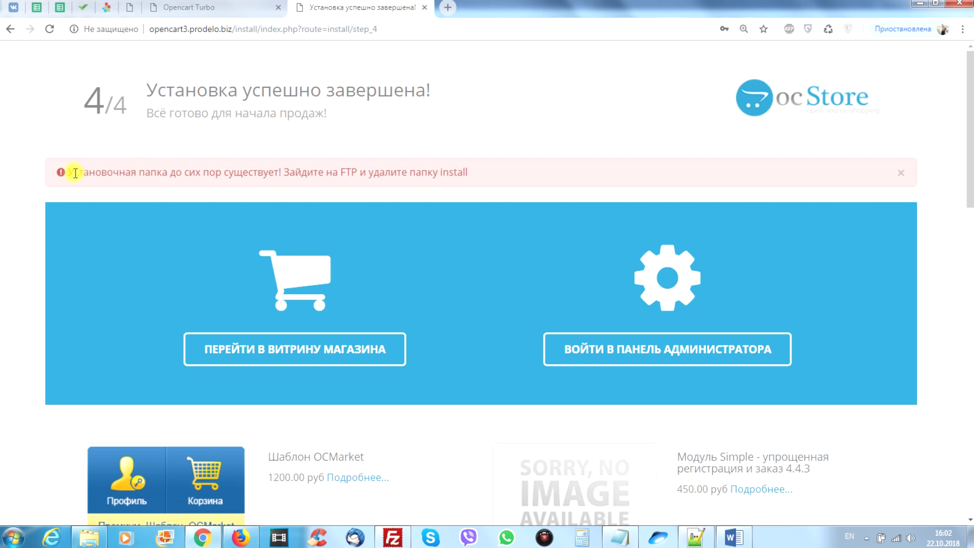
Note the red warning that the install folder still exists, then bring FileZilla forward.
left_click_drag(69, 173, 484, 176)
left_click(484, 176)
left_click(391, 536)
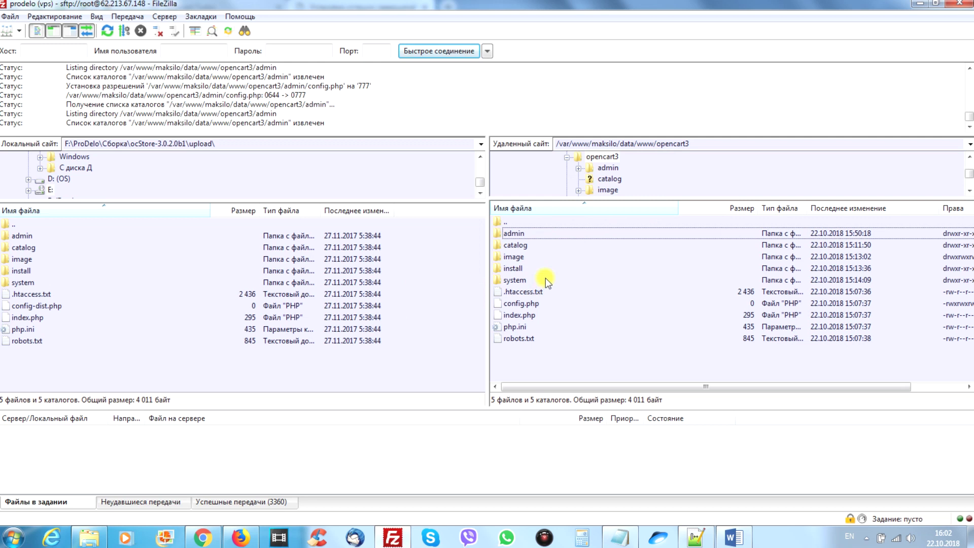
Delete the server's install folder with all its contents and go back to the success page.
left_click(516, 271)
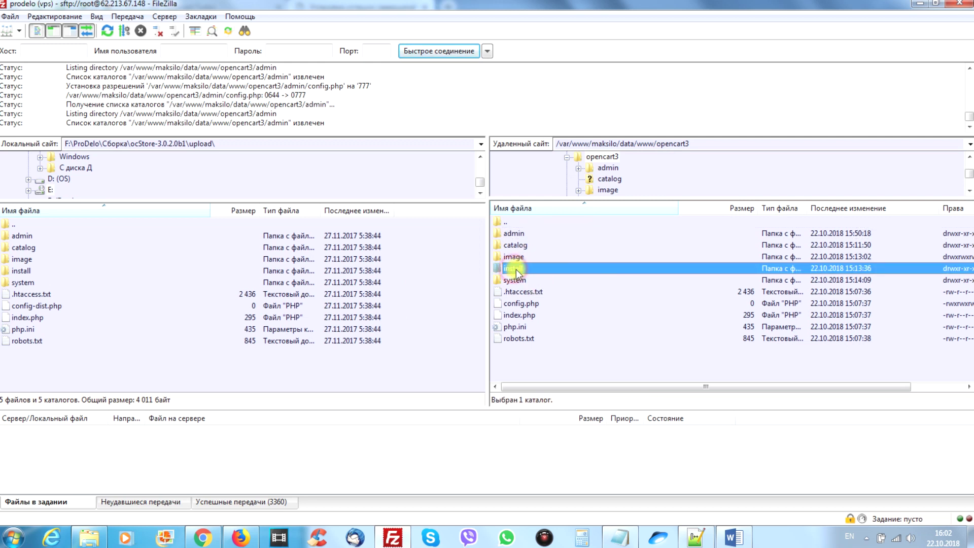
right_click(519, 268)
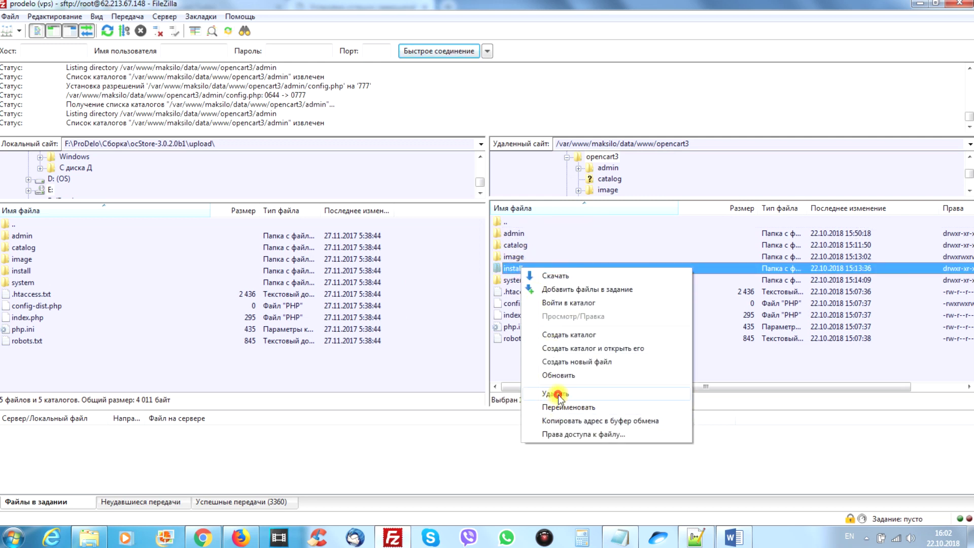
left_click(558, 395)
left_click(527, 310)
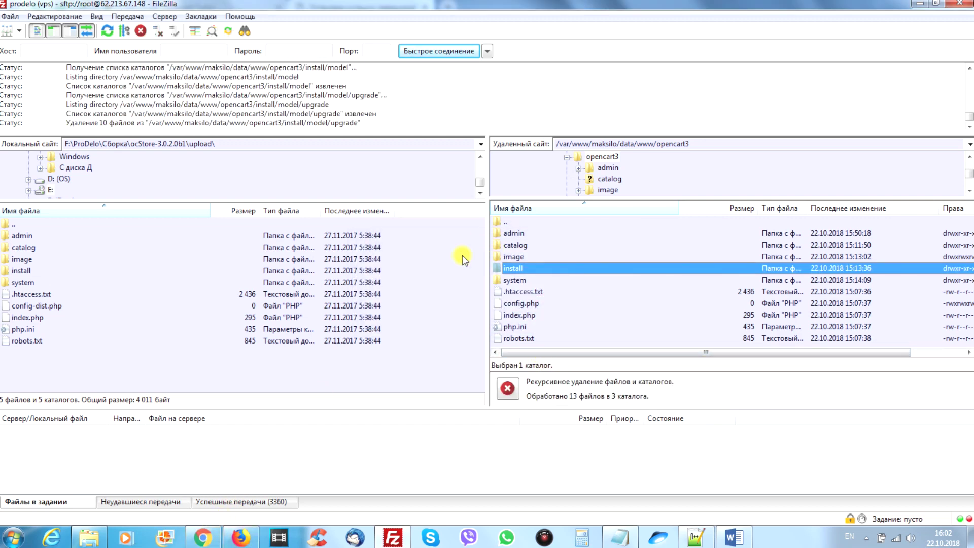
left_click(202, 537)
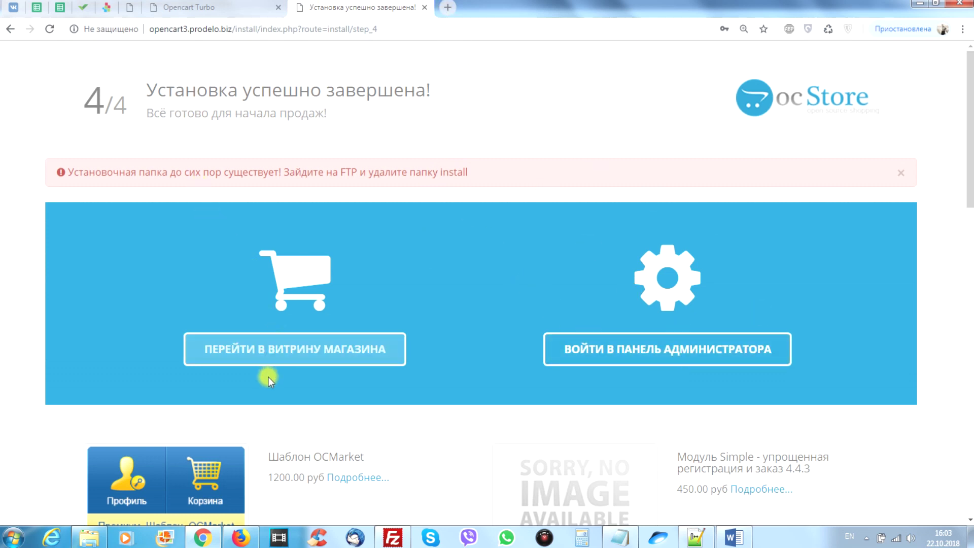
Open the live storefront at opencart3.prodelo.biz and scroll through its homepage.
left_click(288, 353)
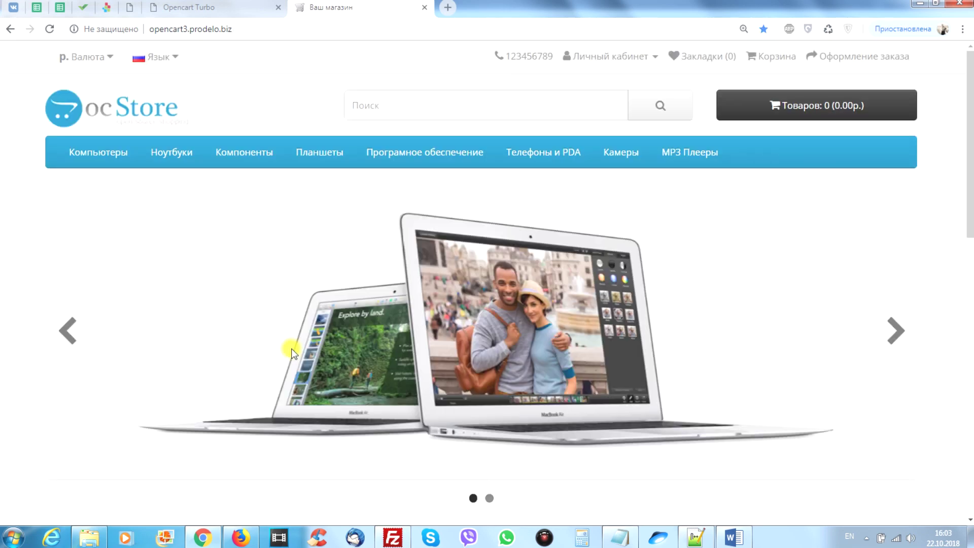
scroll(268, 112, "down", 7)
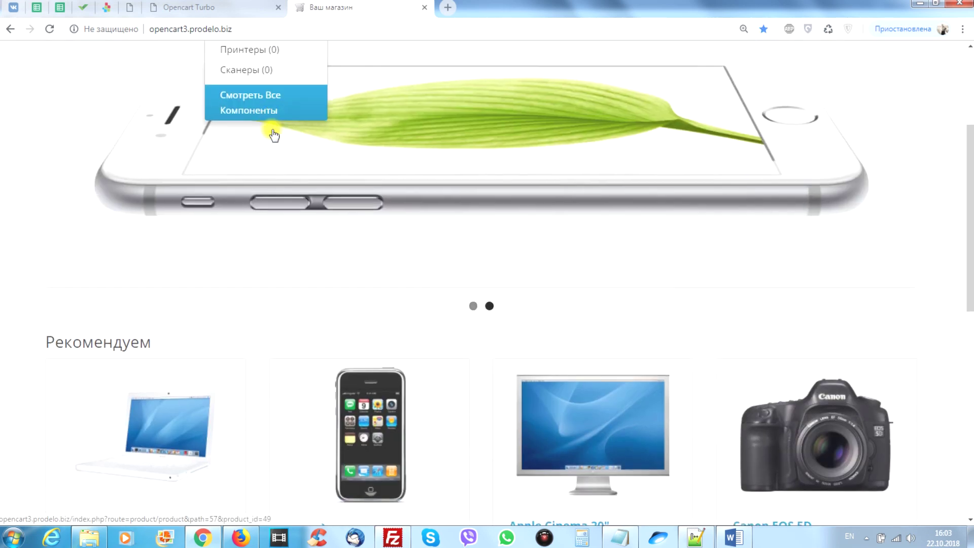
scroll(293, 226, "down", 7)
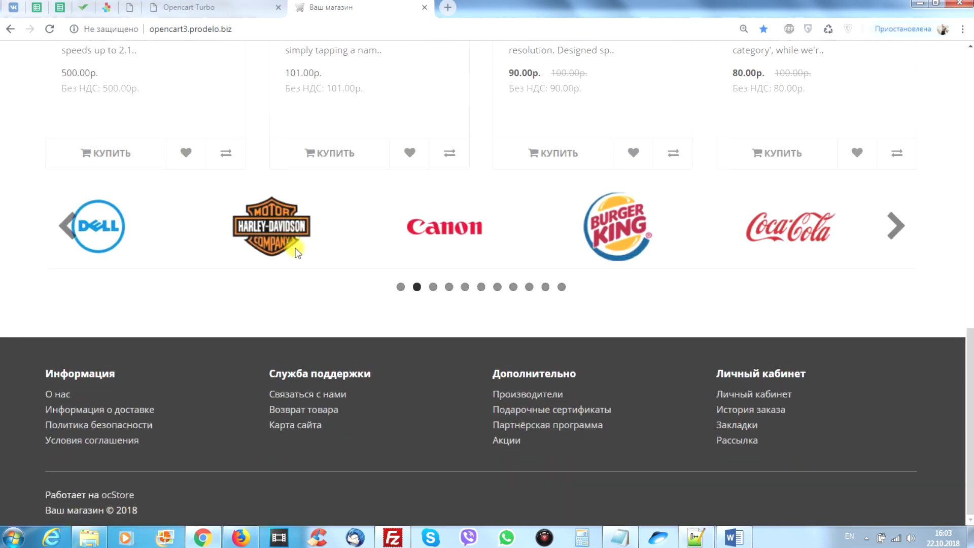
scroll(394, 437, "up", 14)
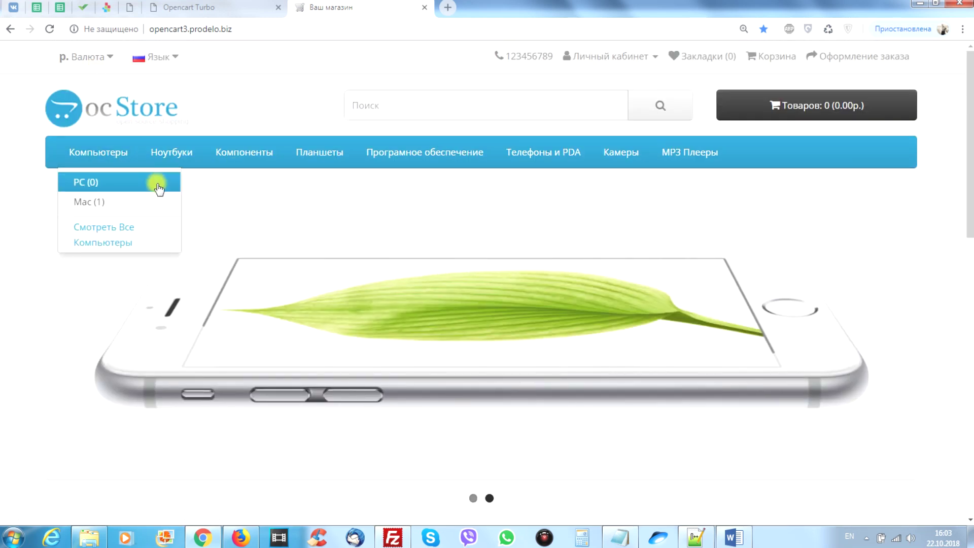
Load the site's /admin address and sign in with the administrator login and password.
left_click(258, 26)
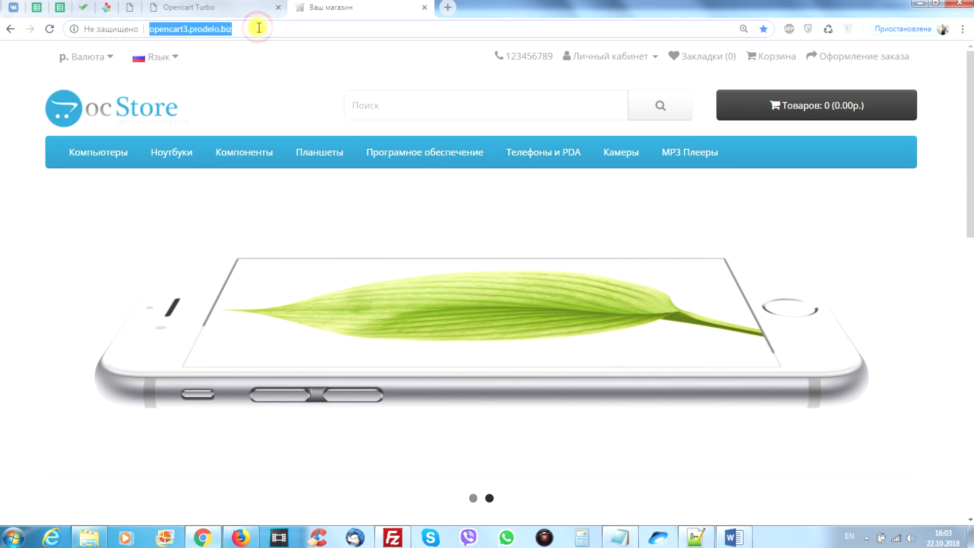
left_click(259, 27)
type("/")
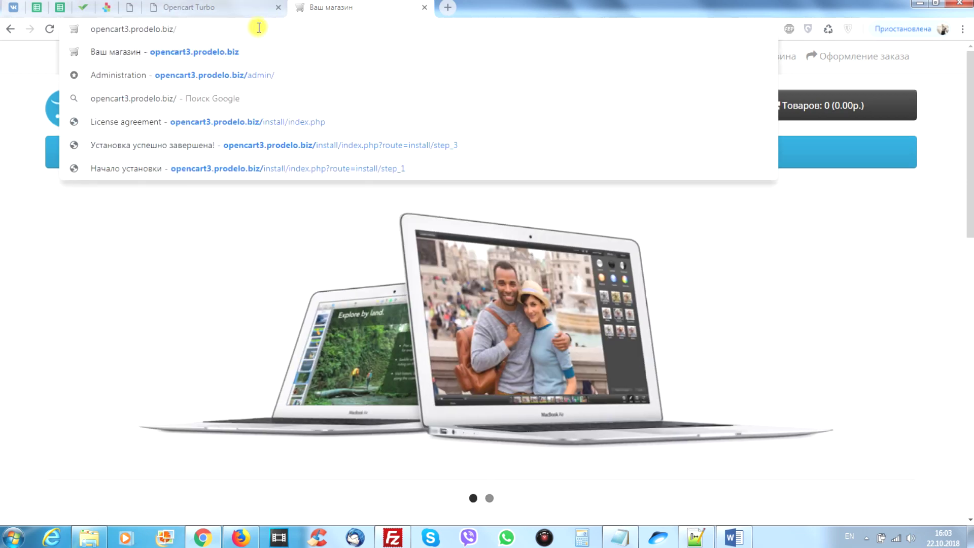
type("adm")
key("BackSpace")
key("BackSpace")
key("BackSpace")
key("BackSpace")
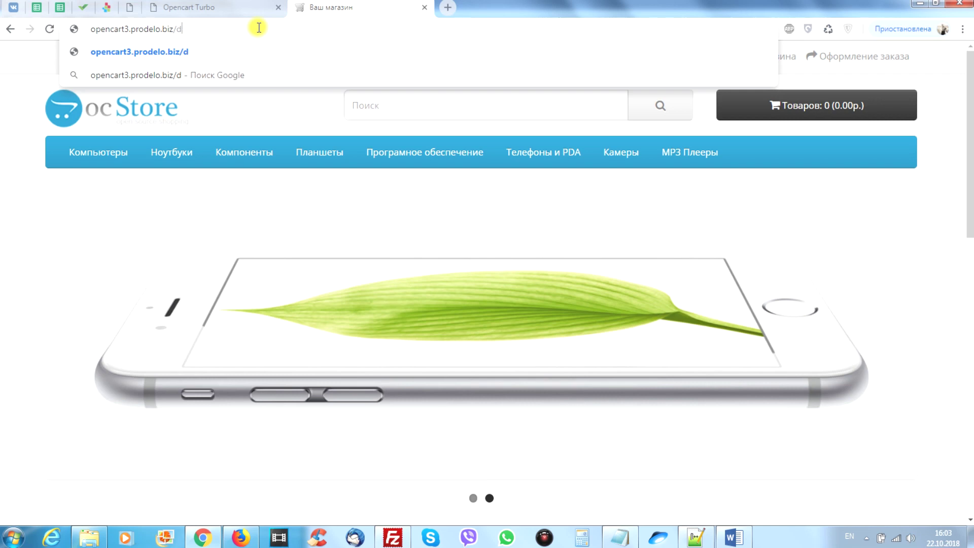
type("admin")
key("Return")
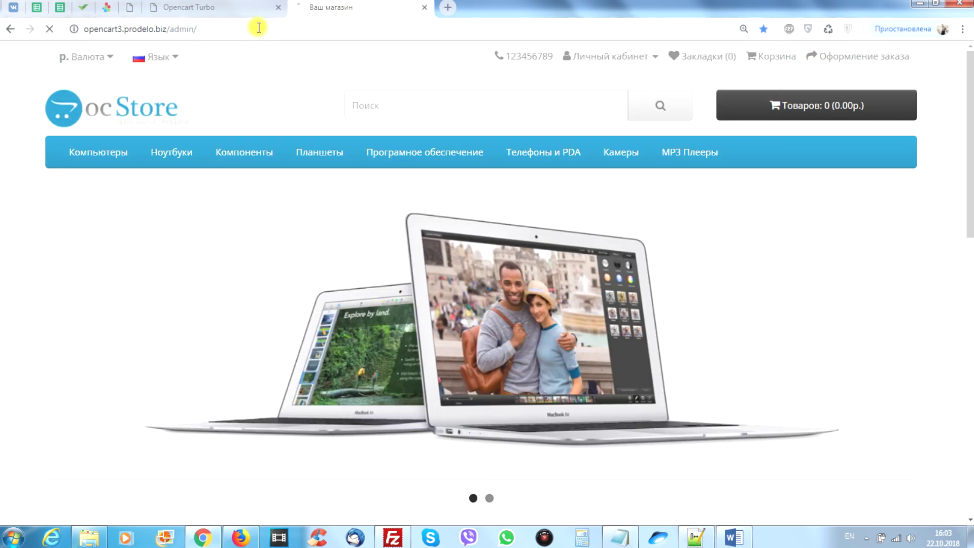
left_click(434, 204)
type("prodelo")
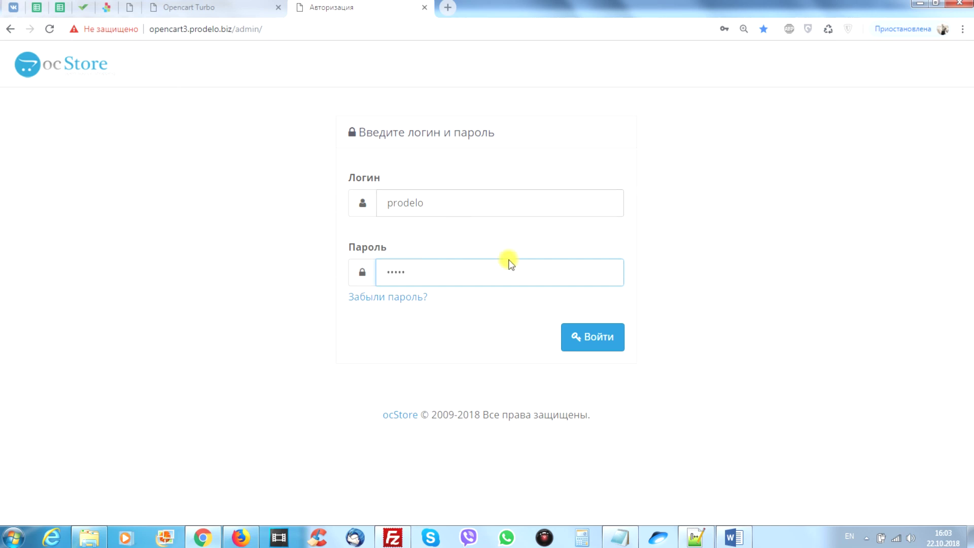
left_click(581, 334)
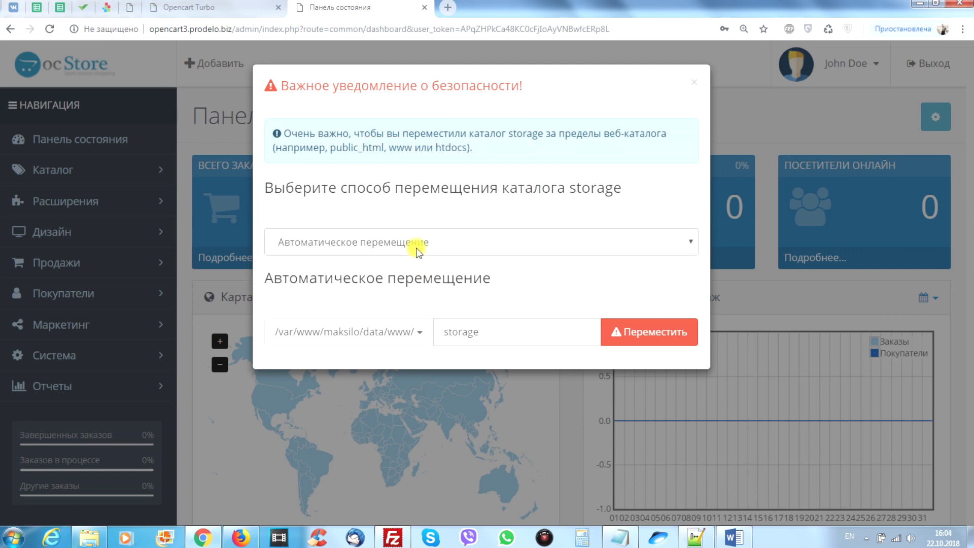
Move the storage folder out of the web directory using Автоматическое перемещение.
left_click(503, 244)
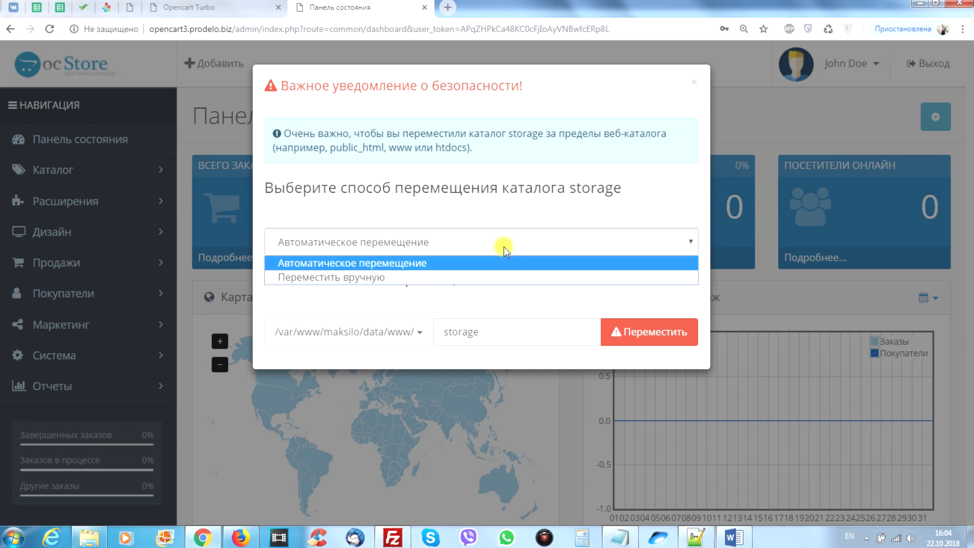
left_click(419, 213)
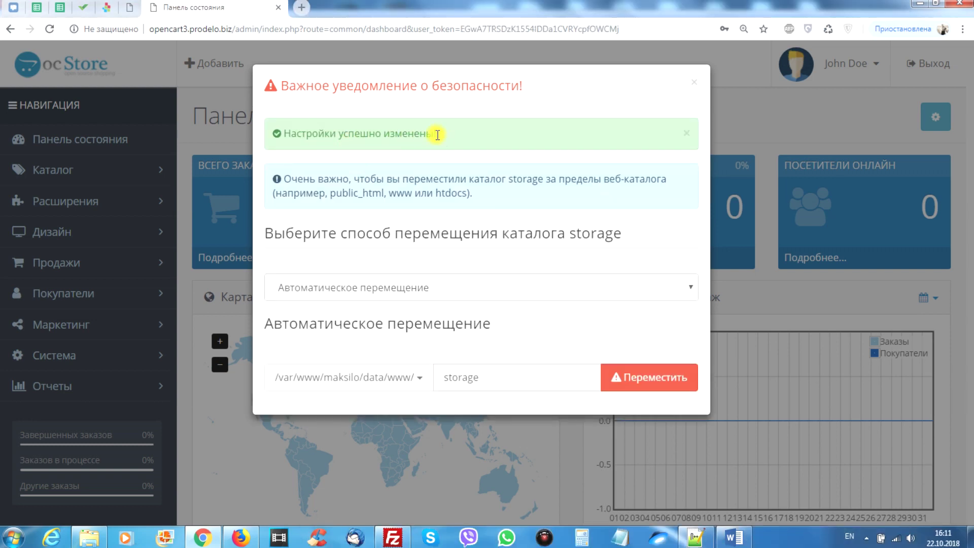
left_click_drag(428, 134, 276, 138)
left_click(521, 143)
Close the security notice and check the footer showing ocStore 3.0.2.0b1, non-commercial trial.
left_click(694, 83)
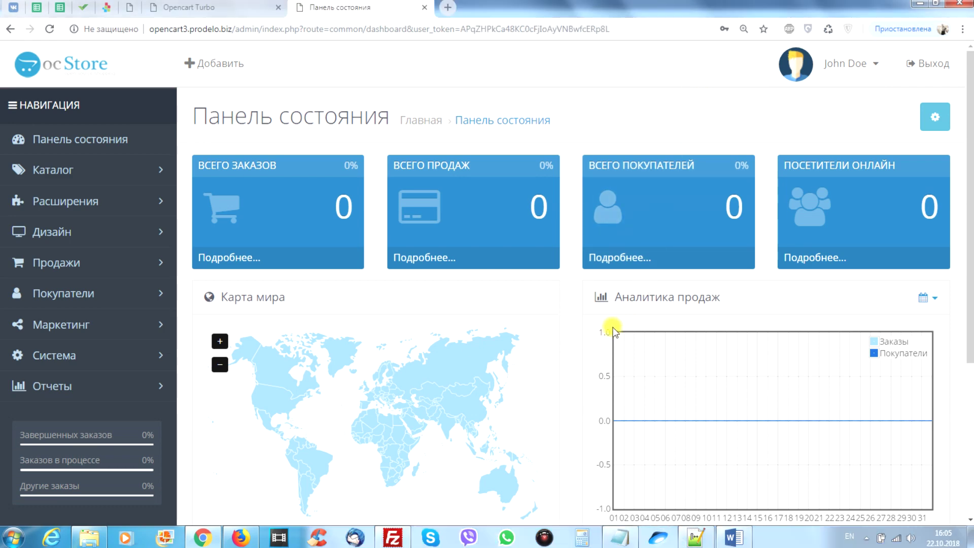
scroll(615, 327, "down", 2)
scroll(615, 330, "down", 3)
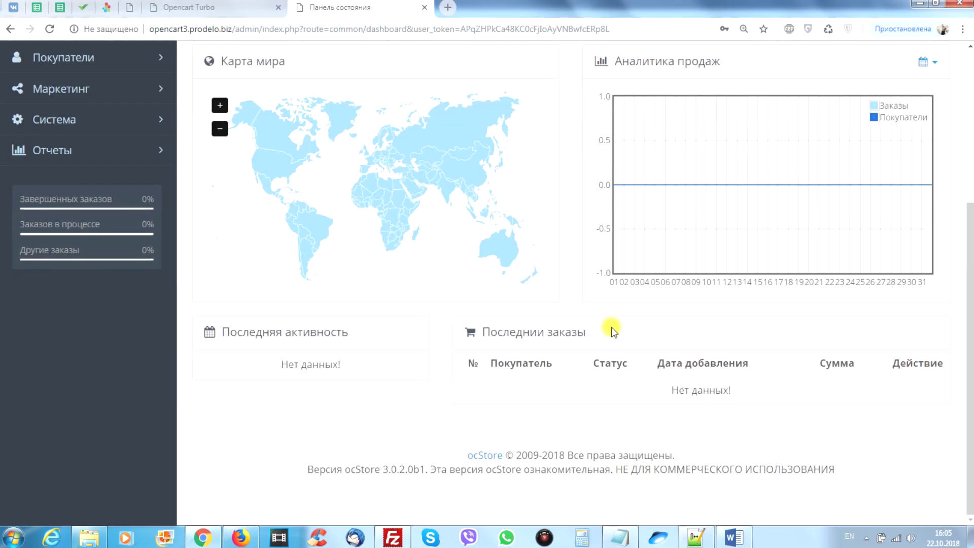
scroll(456, 406, "up", 5)
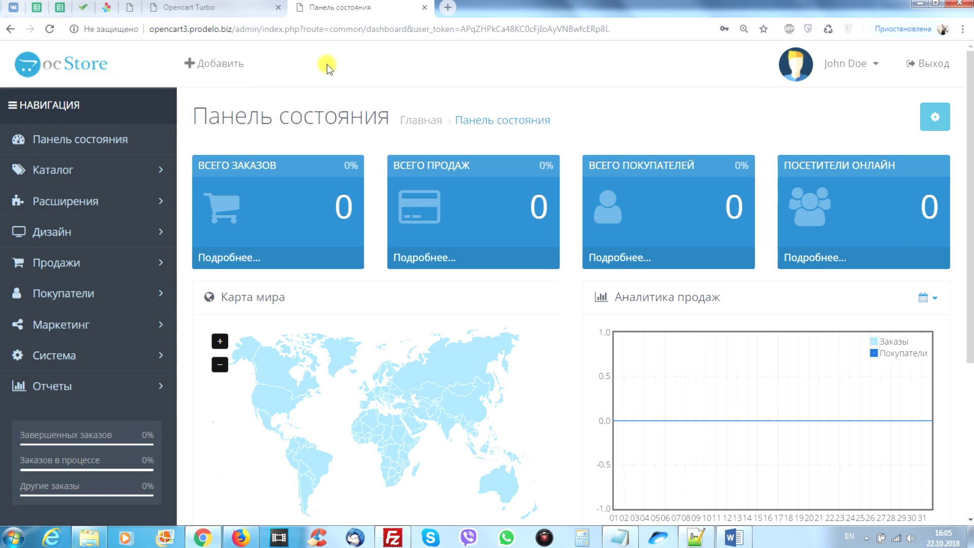
scroll(631, 133, "down", 1)
scroll(635, 136, "down", 4)
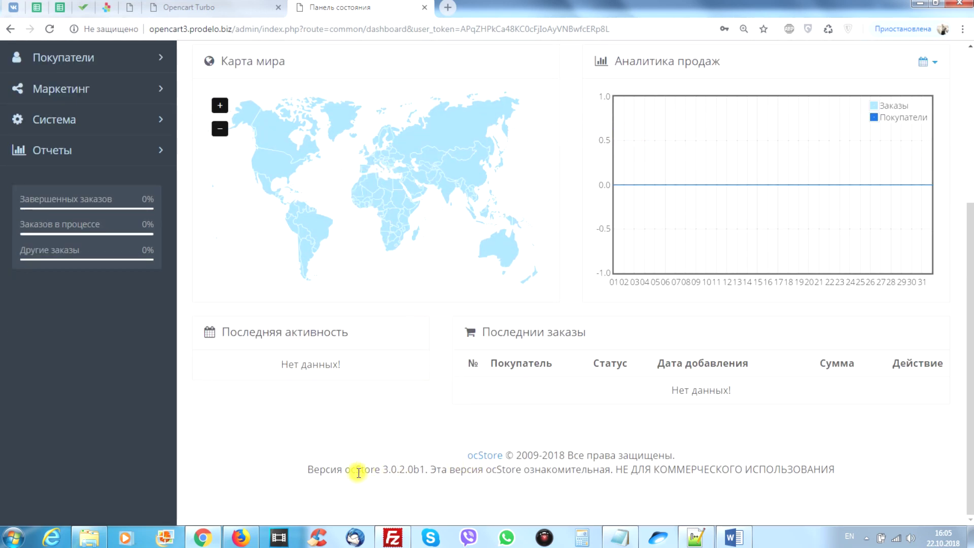
left_click_drag(351, 469, 893, 462)
left_click(490, 486)
left_click(633, 485)
left_click(804, 463)
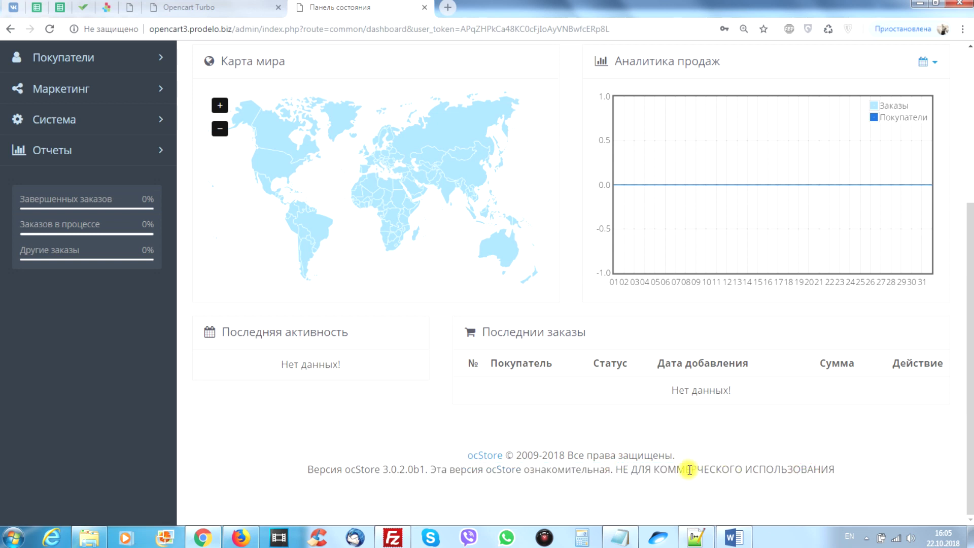